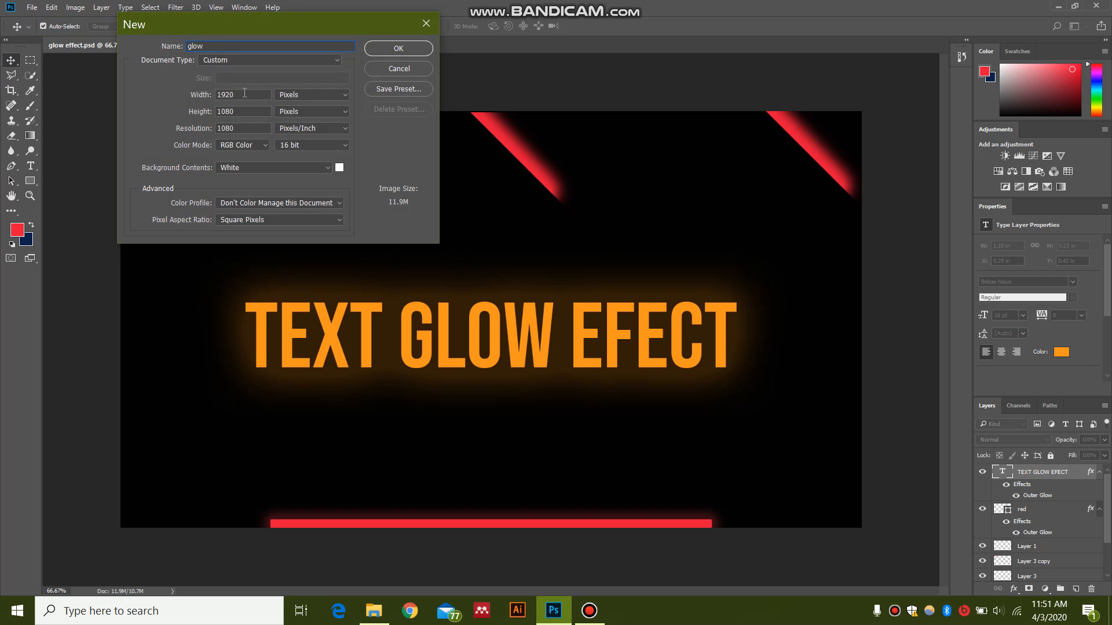
Step: Create a 1920 × 1080 pixel, 16-bit RGB document named glow with a white background and add an empty layer
{"action": "left_click_drag", "start_coordinate": [325, 29], "coordinate": [391, 103]}
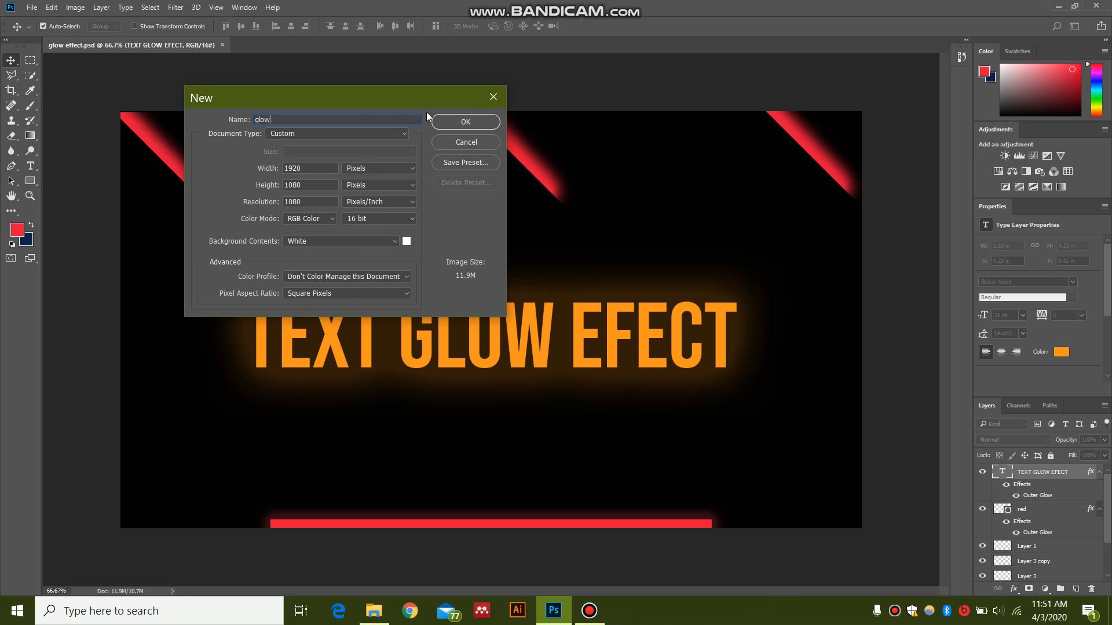
{"action": "left_click", "coordinate": [460, 122]}
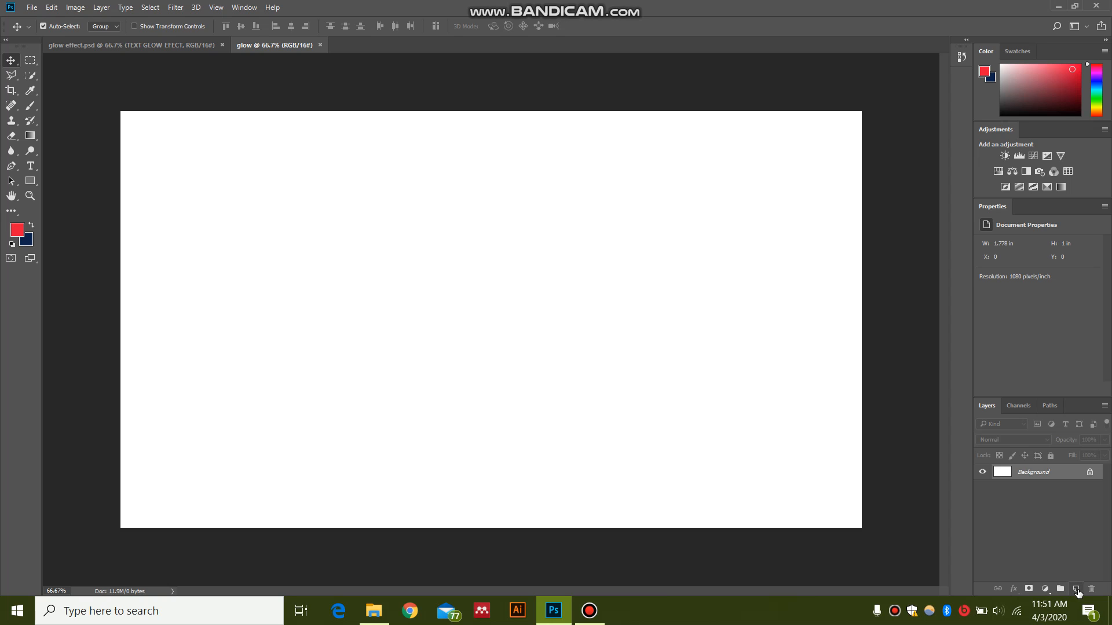
{"action": "left_click", "coordinate": [1076, 589]}
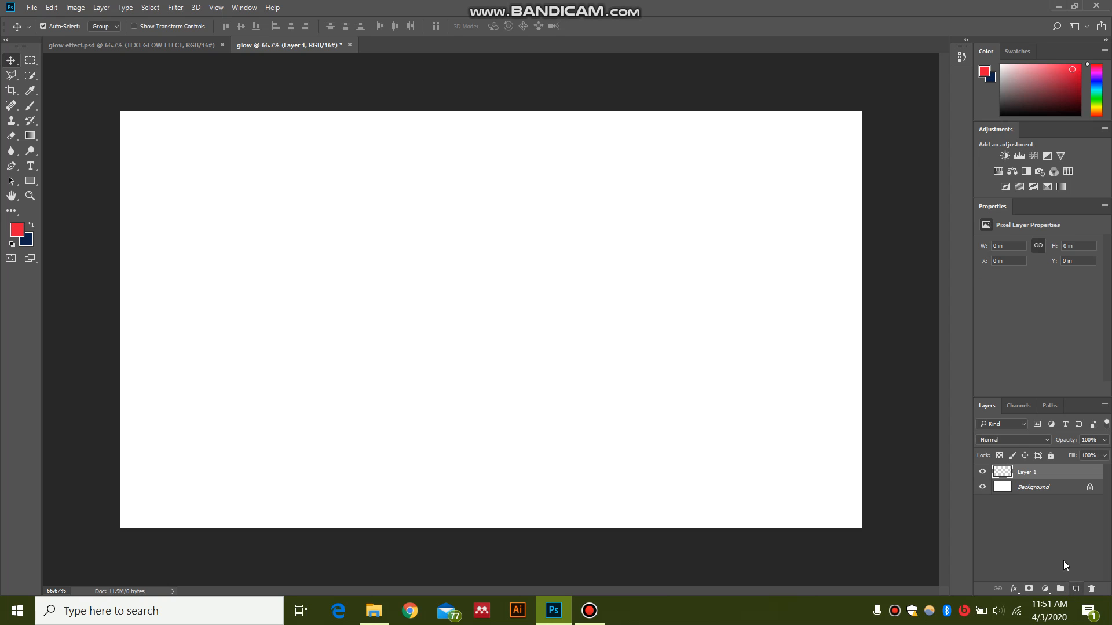
Step: Draw a rectangle about 2036 × 1166 px covering the whole canvas, with a black fill and no stroke
{"action": "left_click", "coordinate": [31, 181]}
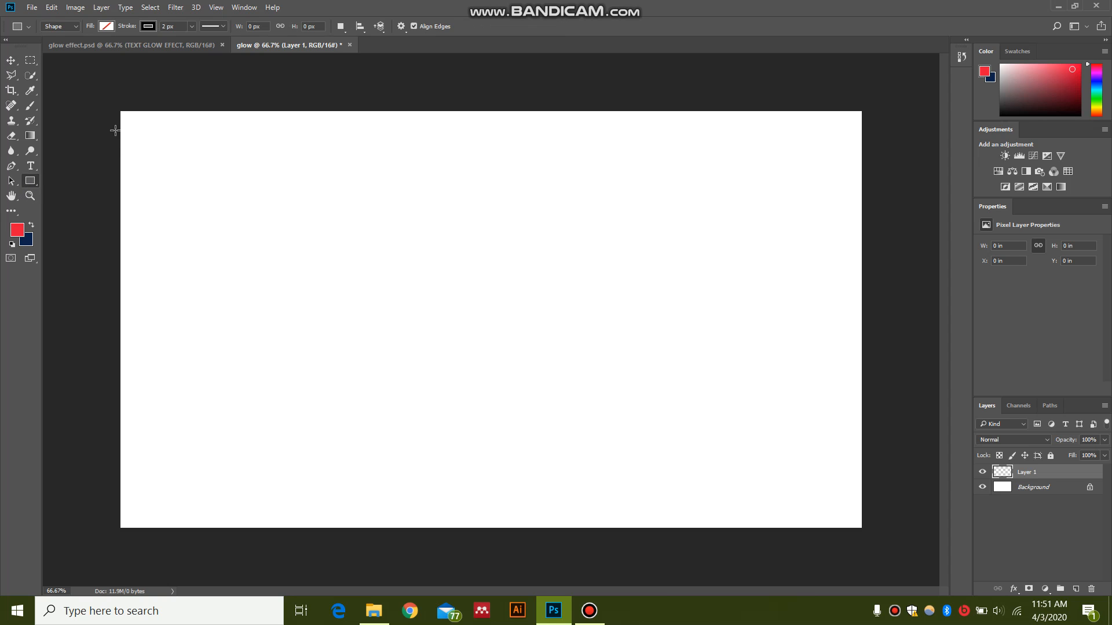
{"action": "left_click_drag", "start_coordinate": [96, 94], "coordinate": [882, 544]}
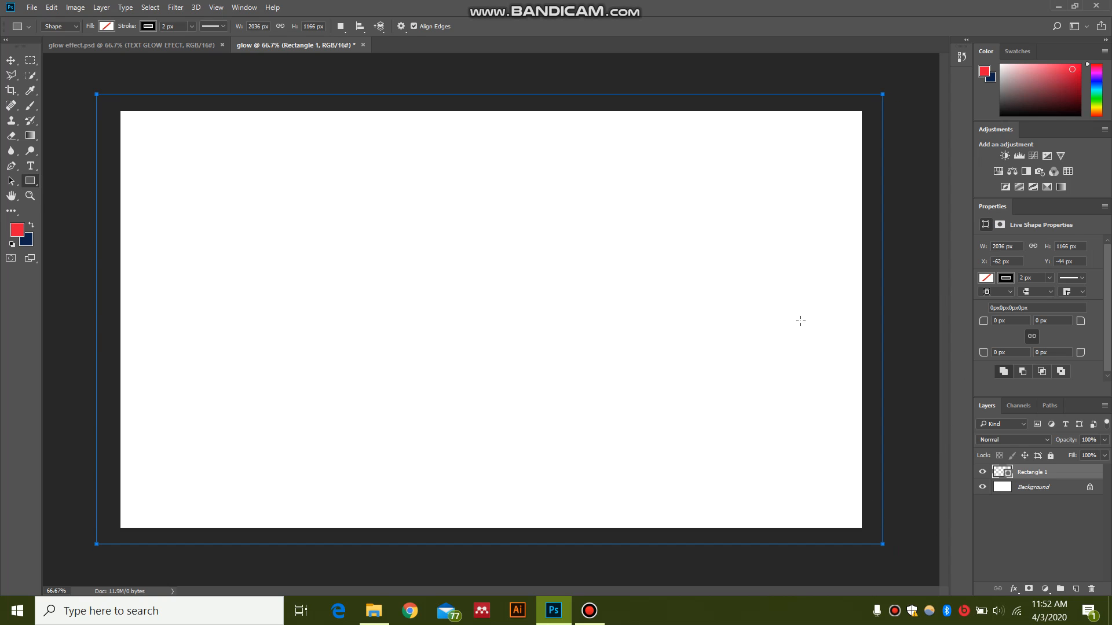
{"action": "left_click", "coordinate": [985, 278]}
{"action": "left_click", "coordinate": [994, 340]}
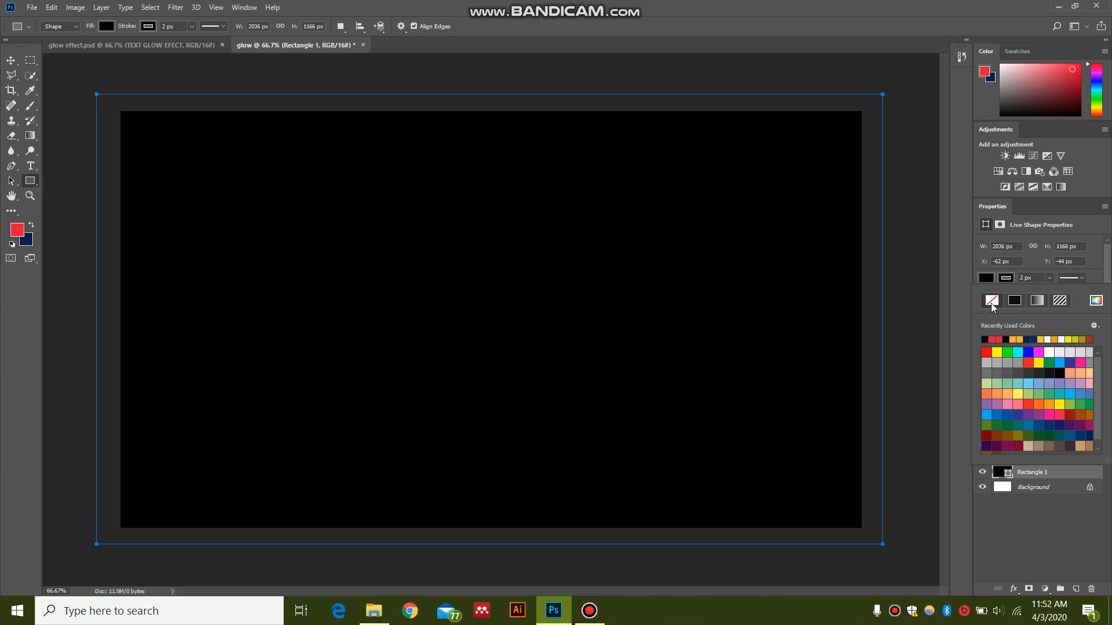
{"action": "left_click", "coordinate": [991, 303]}
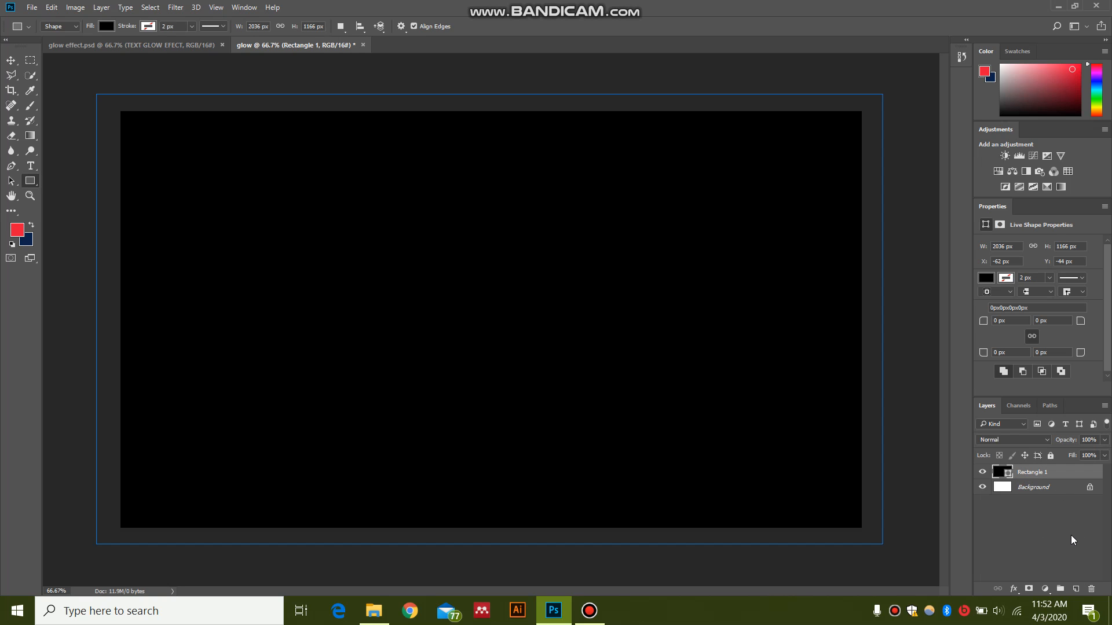
Step: Add a new layer and enter the orange text TEXT GLOW EFFECT on it in Bebas Neue 16 pt, with EFFECT on a second line
{"action": "left_click", "coordinate": [1075, 589]}
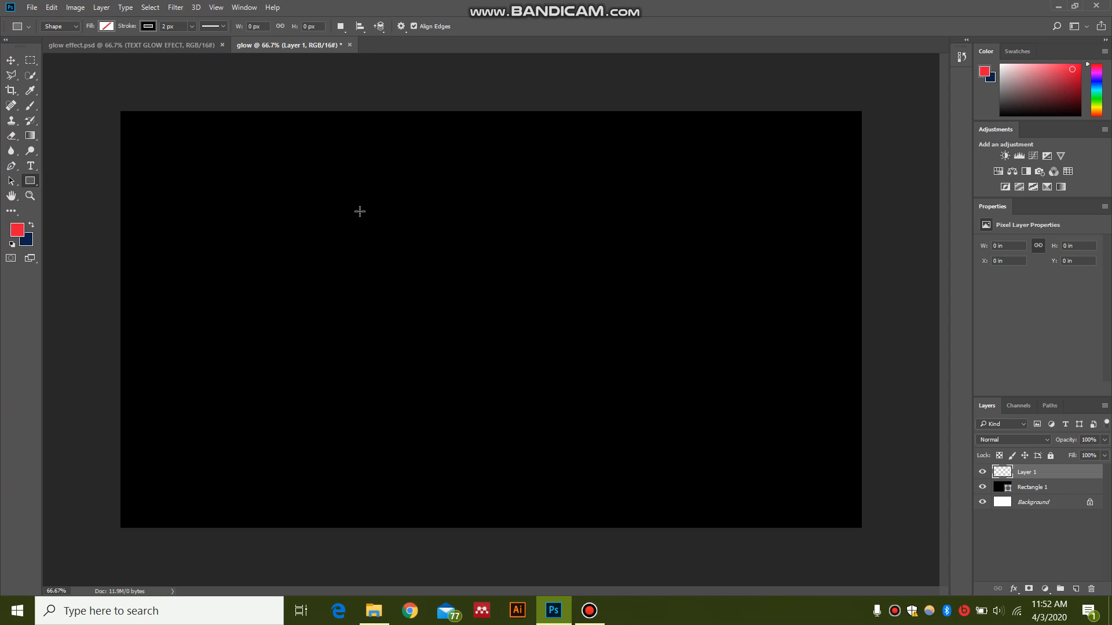
{"action": "key", "text": "t"}
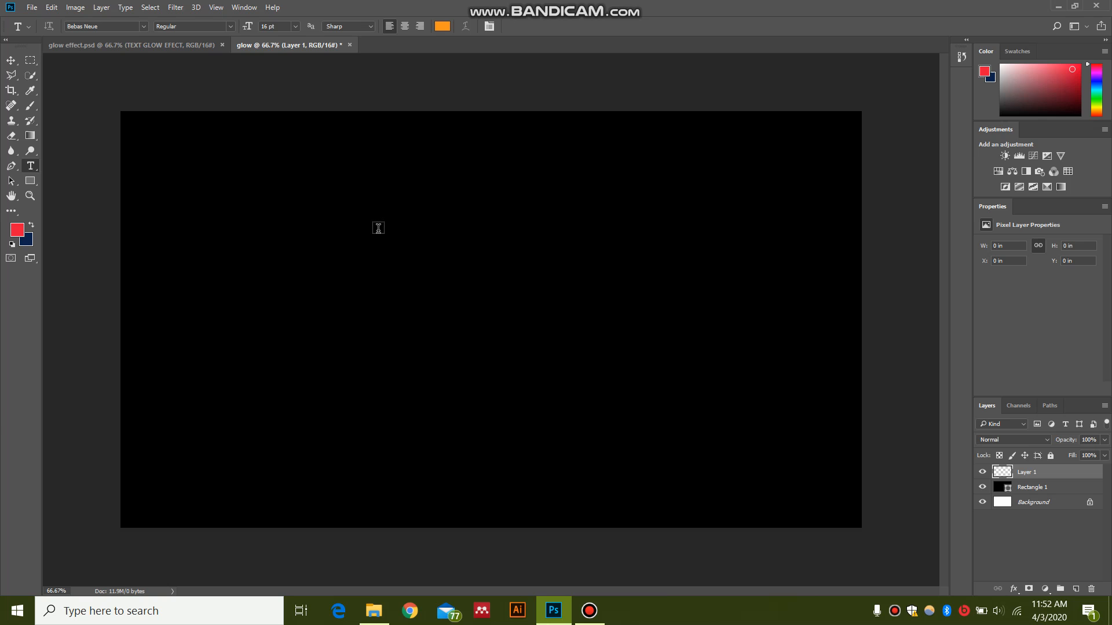
{"action": "left_click", "coordinate": [388, 256]}
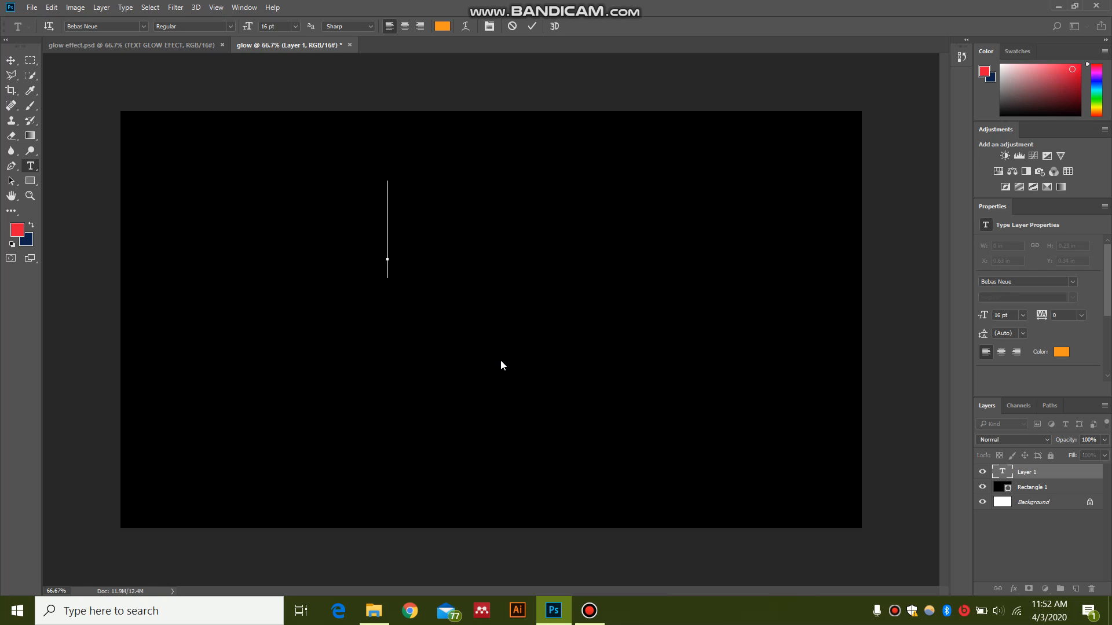
{"action": "type", "text": "TE"}
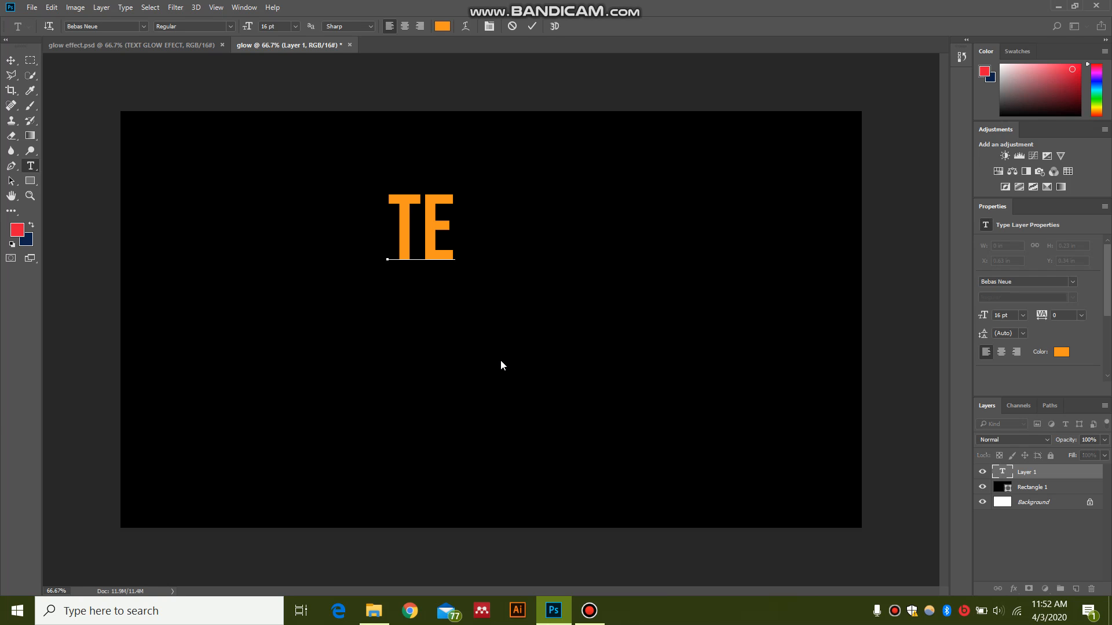
{"action": "type", "text": "XT GLOW"}
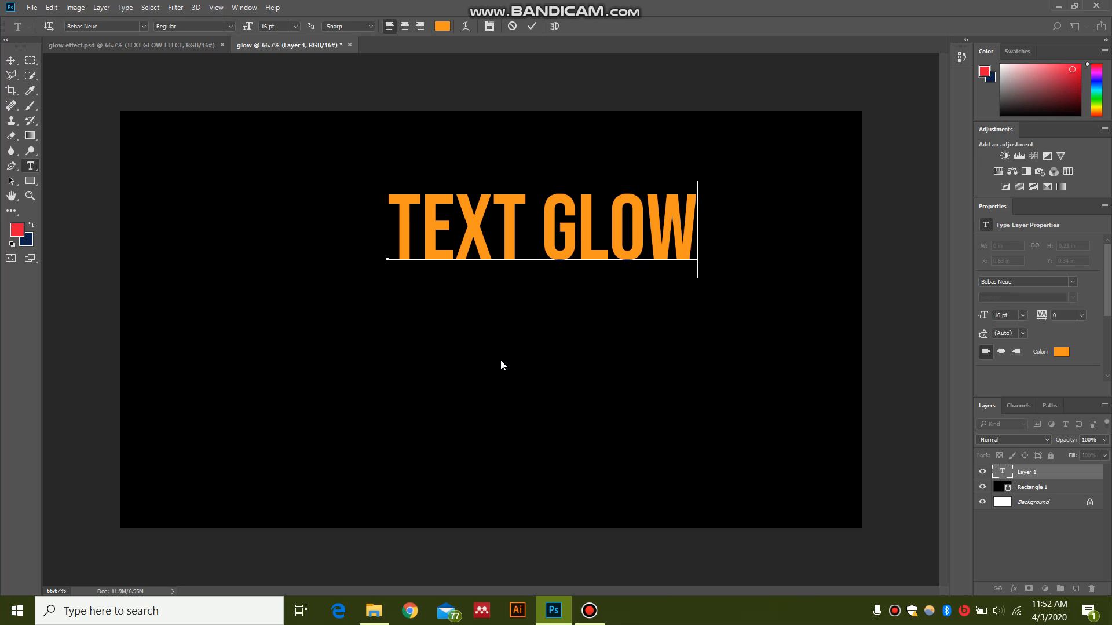
{"action": "key", "text": "Return"}
{"action": "type", "text": "E"}
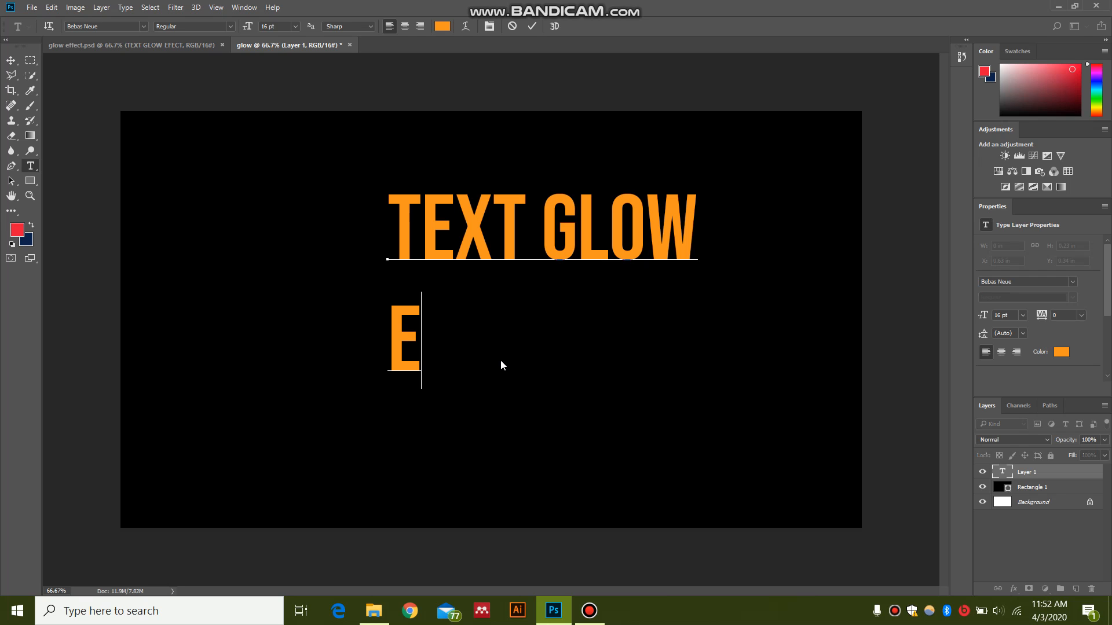
{"action": "type", "text": "FFECT"}
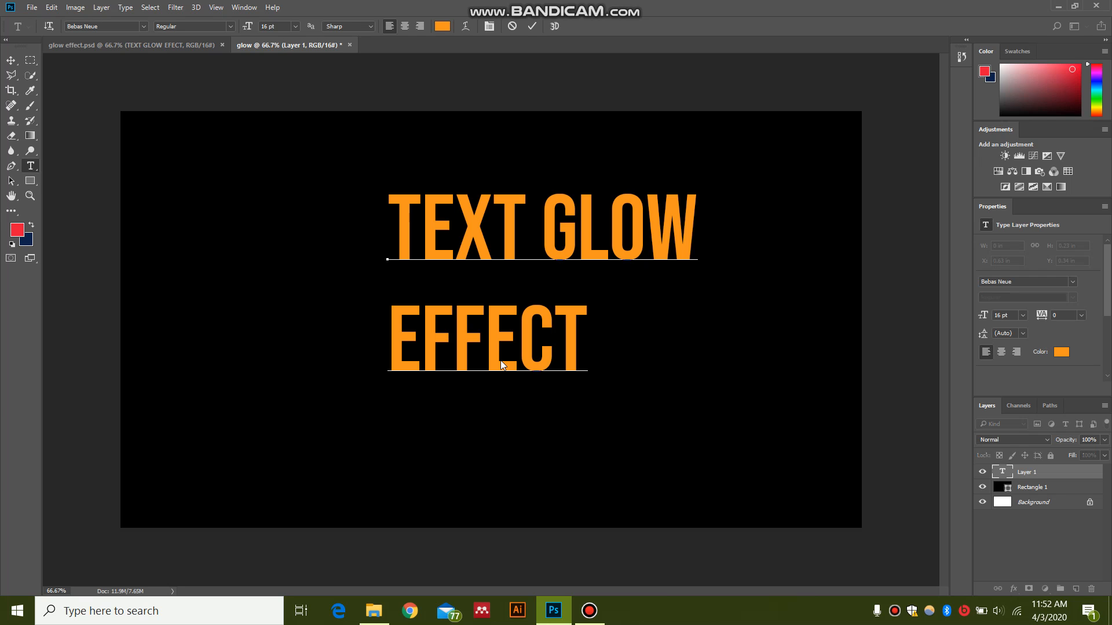
Step: Center-align both lines of the TEXT GLOW EFFECT text and commit the text edit
{"action": "left_click", "coordinate": [406, 26]}
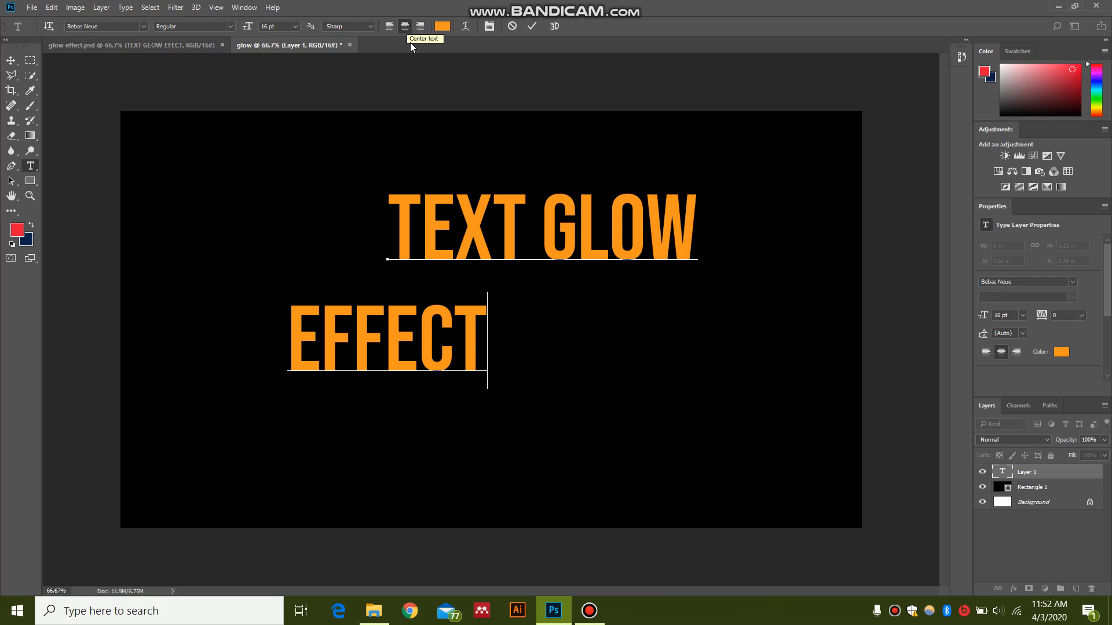
{"action": "key", "text": "ctrl+shift+l"}
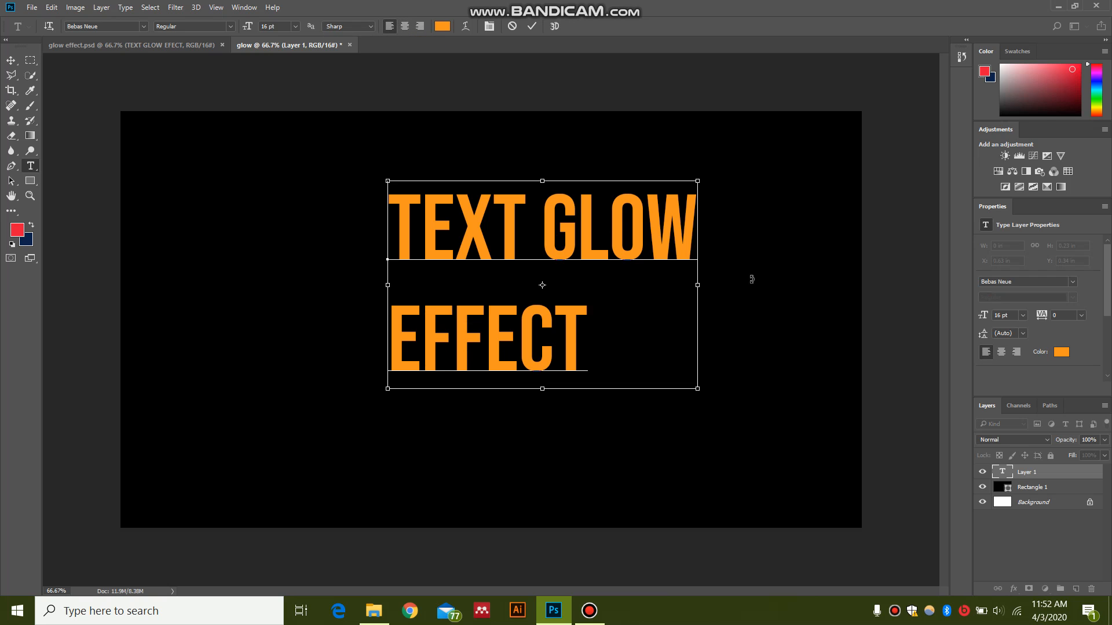
{"action": "key", "text": "ctrl+a"}
{"action": "left_click", "coordinate": [404, 26]}
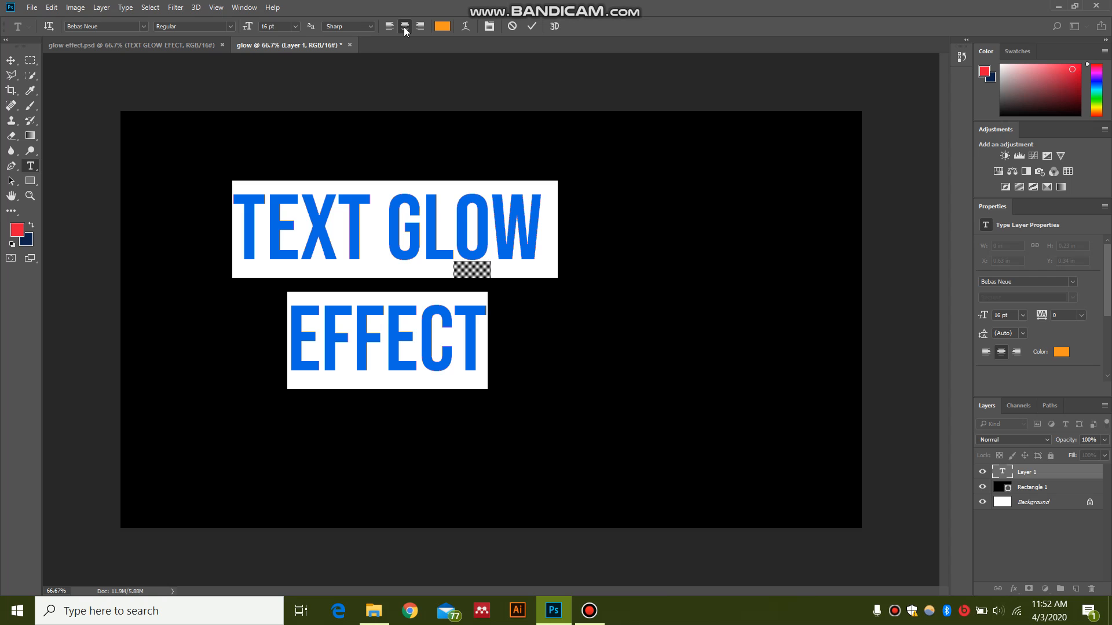
{"action": "left_click", "coordinate": [1044, 555]}
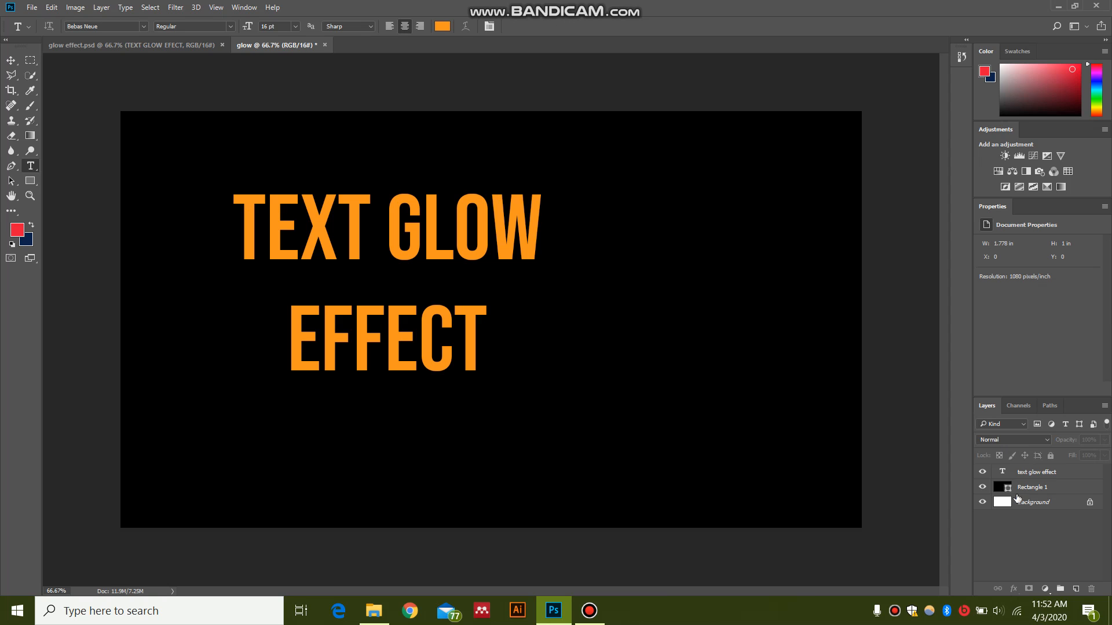
Step: Move the TEXT GLOW EFFECT text layer to the middle of the canvas
{"action": "left_click", "coordinate": [1010, 472]}
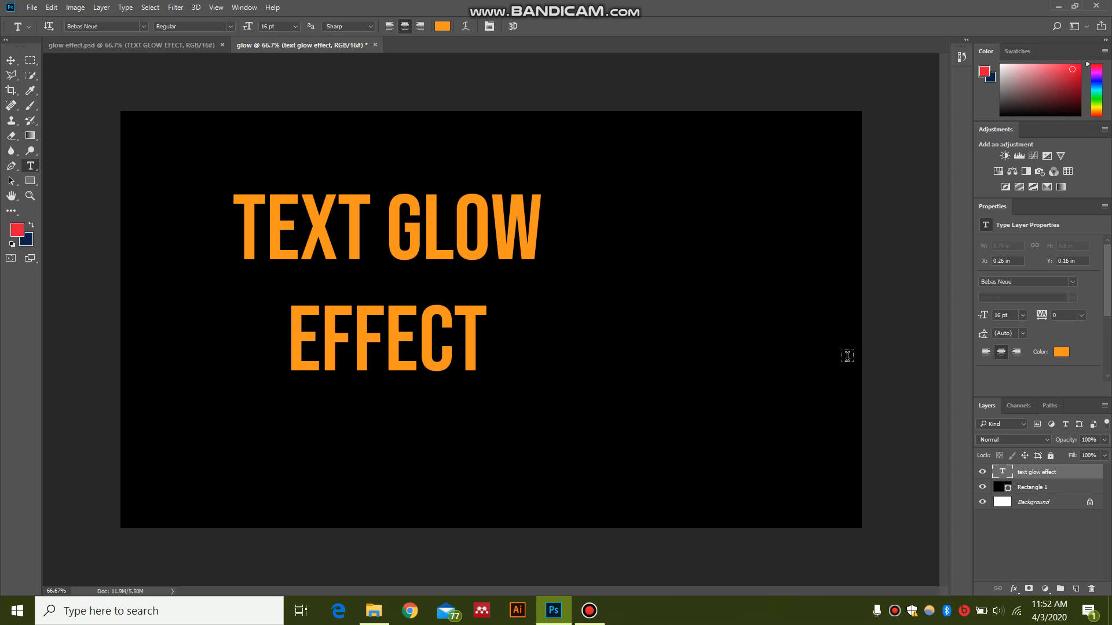
{"action": "key", "text": "v"}
{"action": "left_click_drag", "start_coordinate": [533, 251], "coordinate": [637, 294]}
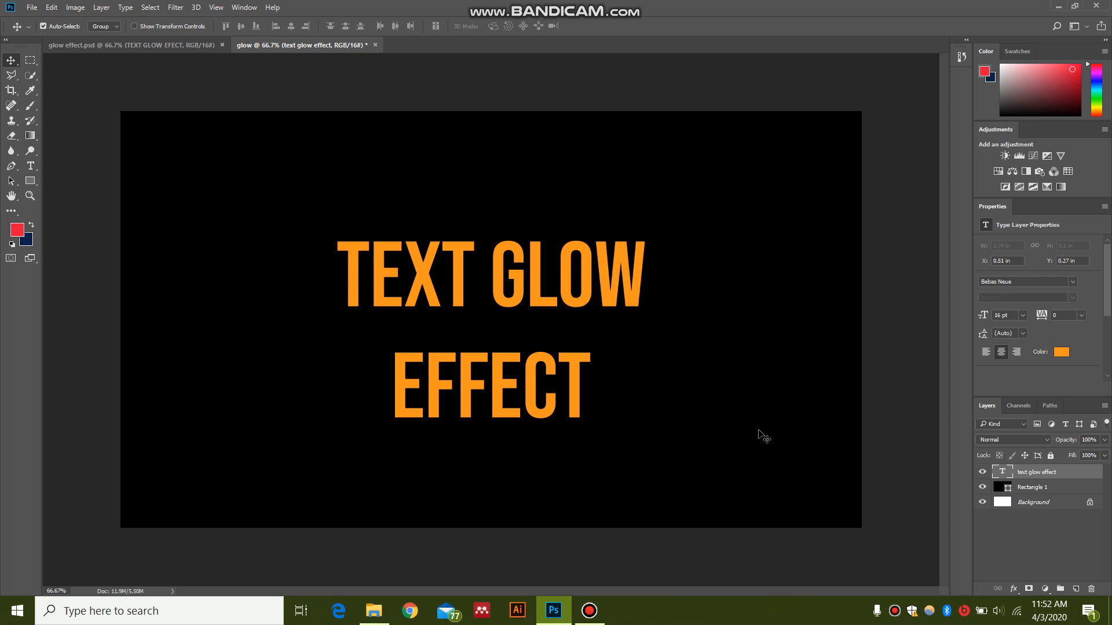
Step: Enable an Outer Glow effect on the text layer and show its settings, keeping the text in view
{"action": "left_click", "coordinate": [1062, 531]}
{"action": "left_click", "coordinate": [1072, 473]}
{"action": "double_click", "coordinate": [1079, 476]}
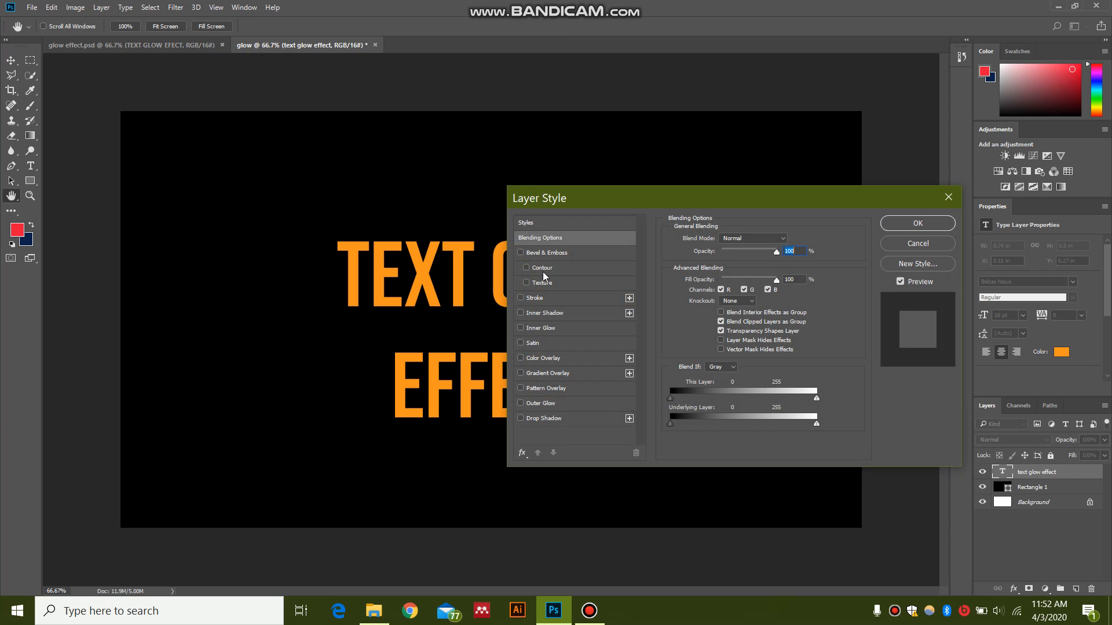
{"action": "left_click", "coordinate": [520, 405]}
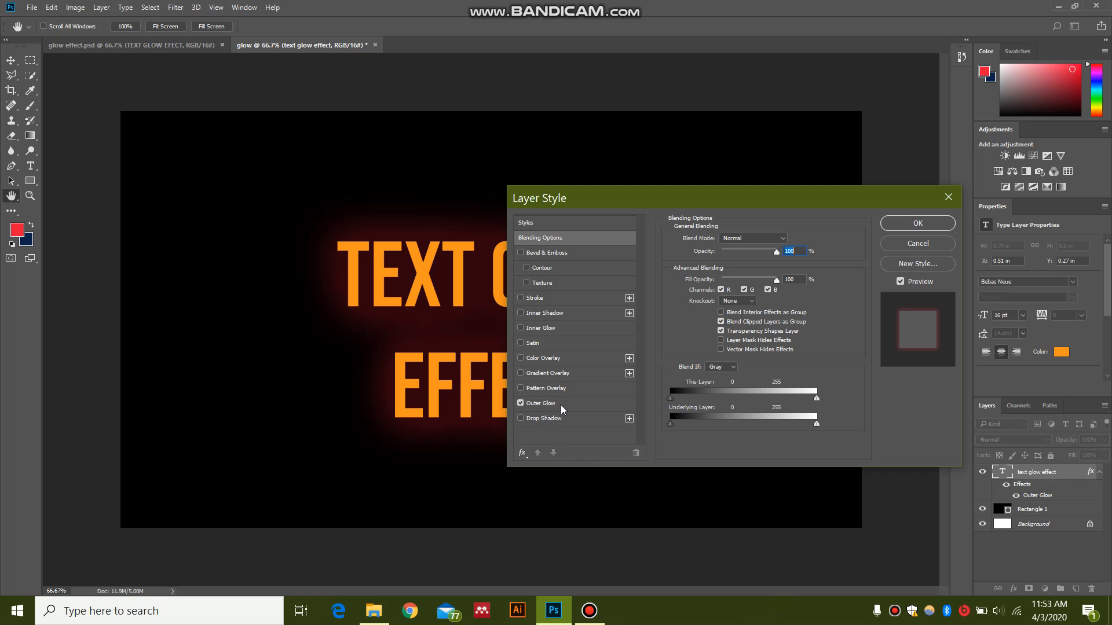
{"action": "left_click", "coordinate": [560, 404]}
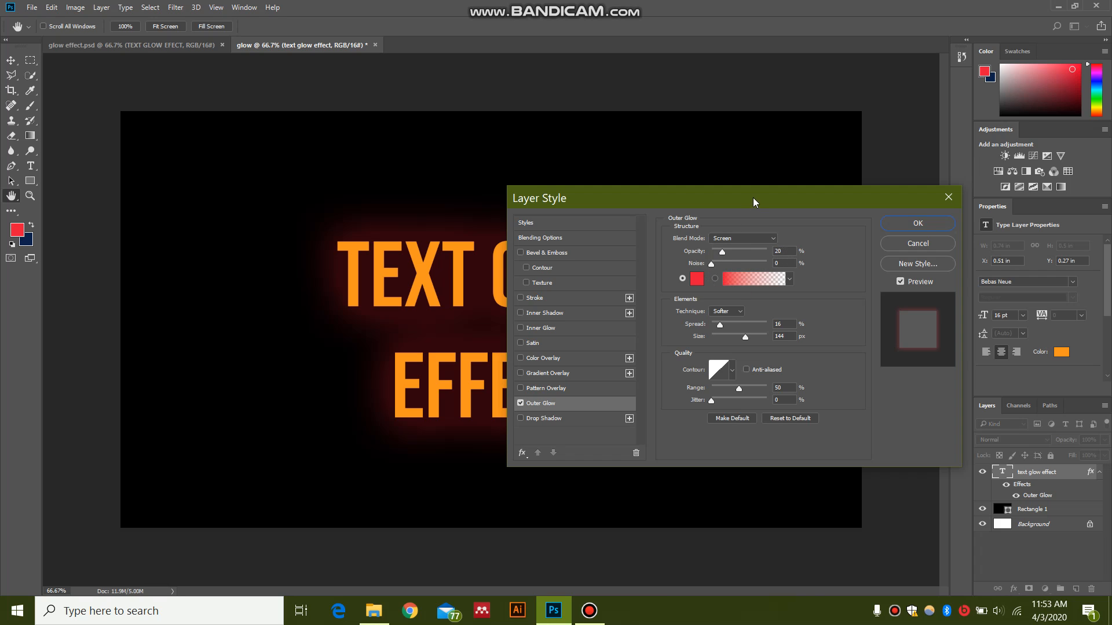
{"action": "left_click_drag", "start_coordinate": [753, 197], "coordinate": [857, 165]}
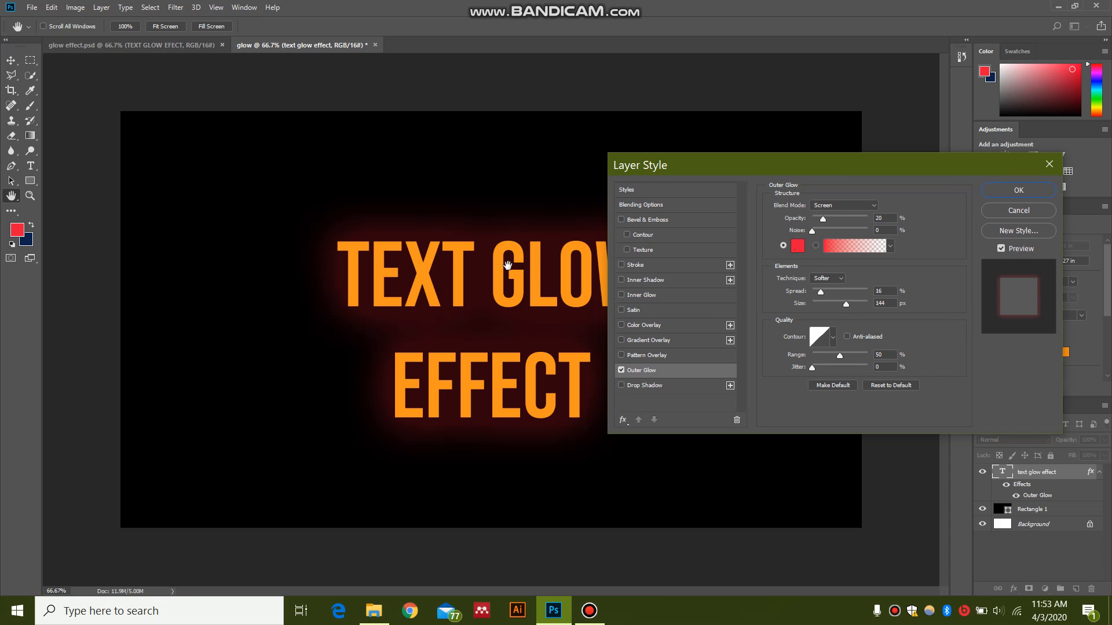
Step: Set the outer glow color to the text's orange (f7941d) by sampling the lettering, and apply the layer style
{"action": "left_click", "coordinate": [798, 247]}
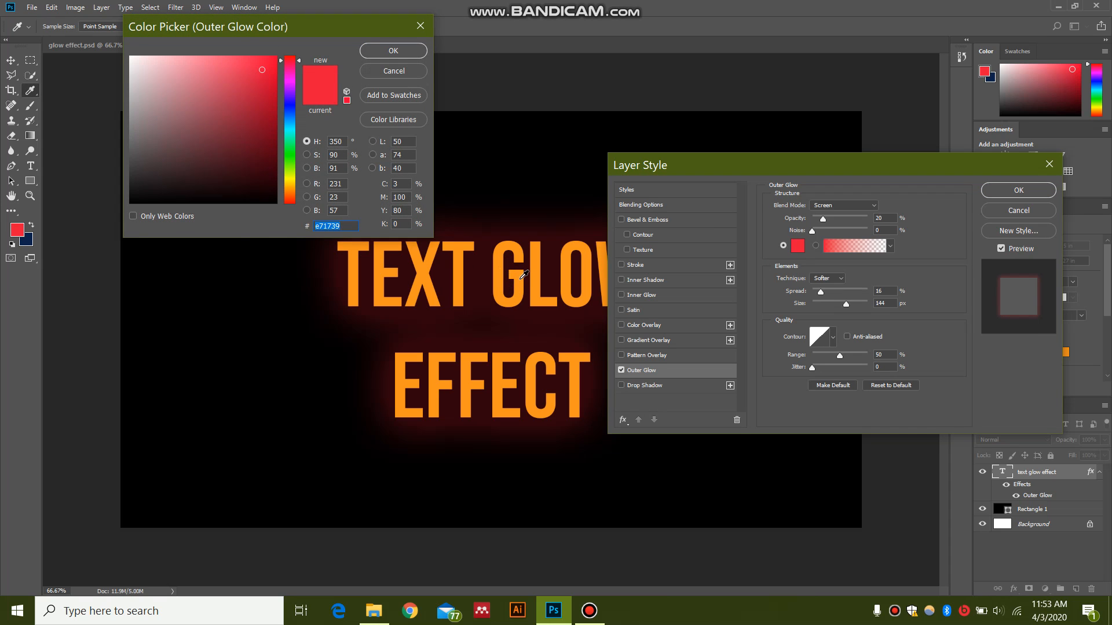
{"action": "left_click", "coordinate": [523, 274]}
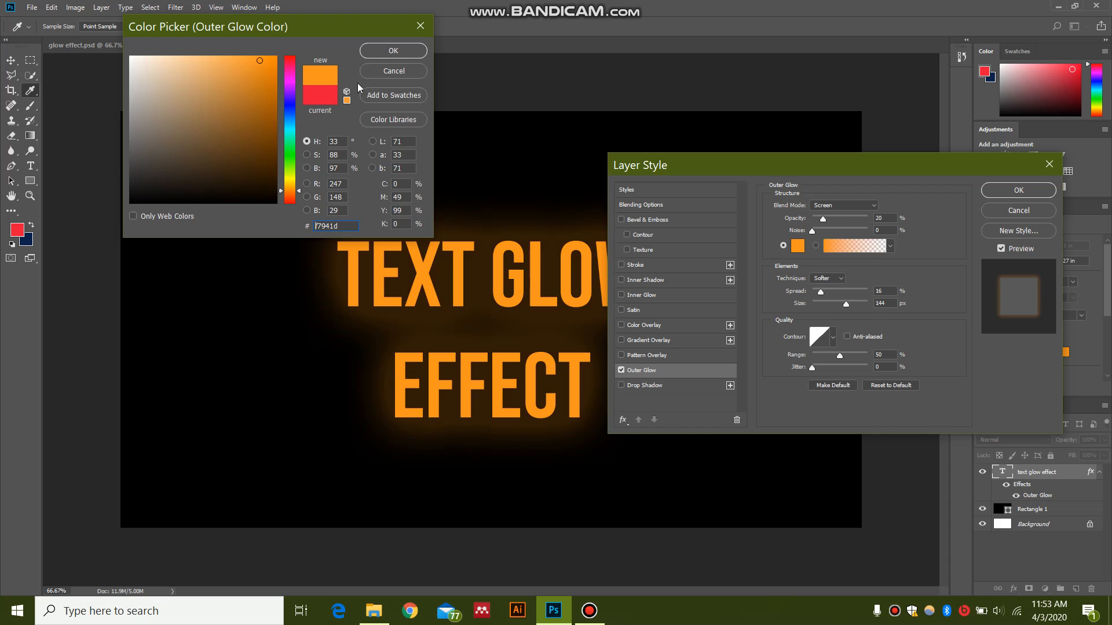
{"action": "left_click", "coordinate": [392, 51]}
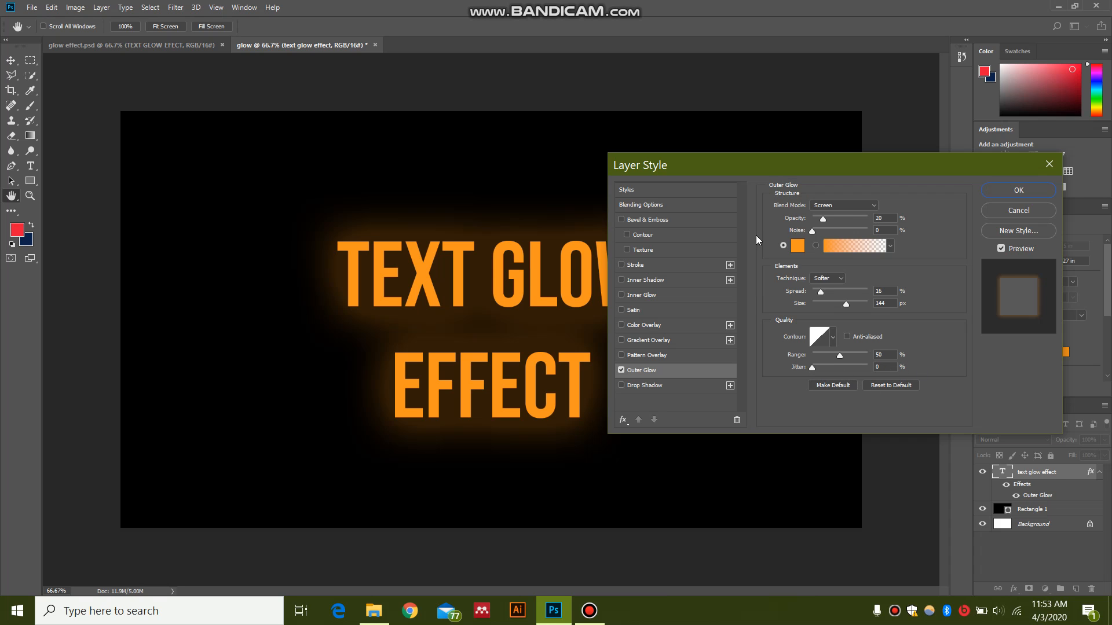
{"action": "left_click", "coordinate": [1002, 187]}
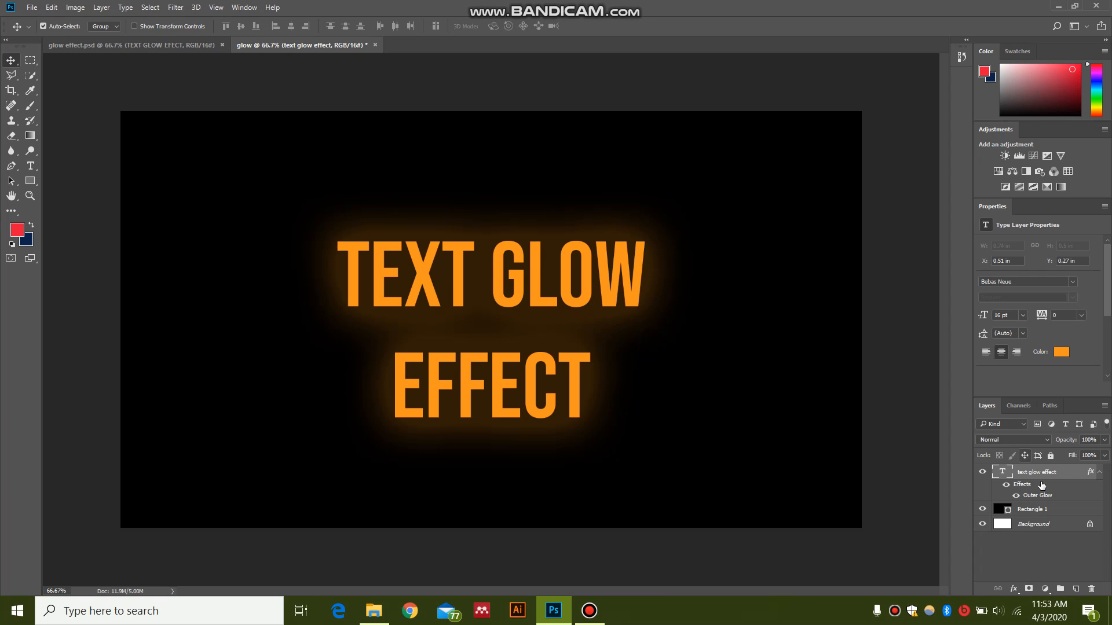
Step: Try outer glow opacities of 59% and 30% on the text layer, and set the opacity back to 20%
{"action": "double_click", "coordinate": [1074, 475]}
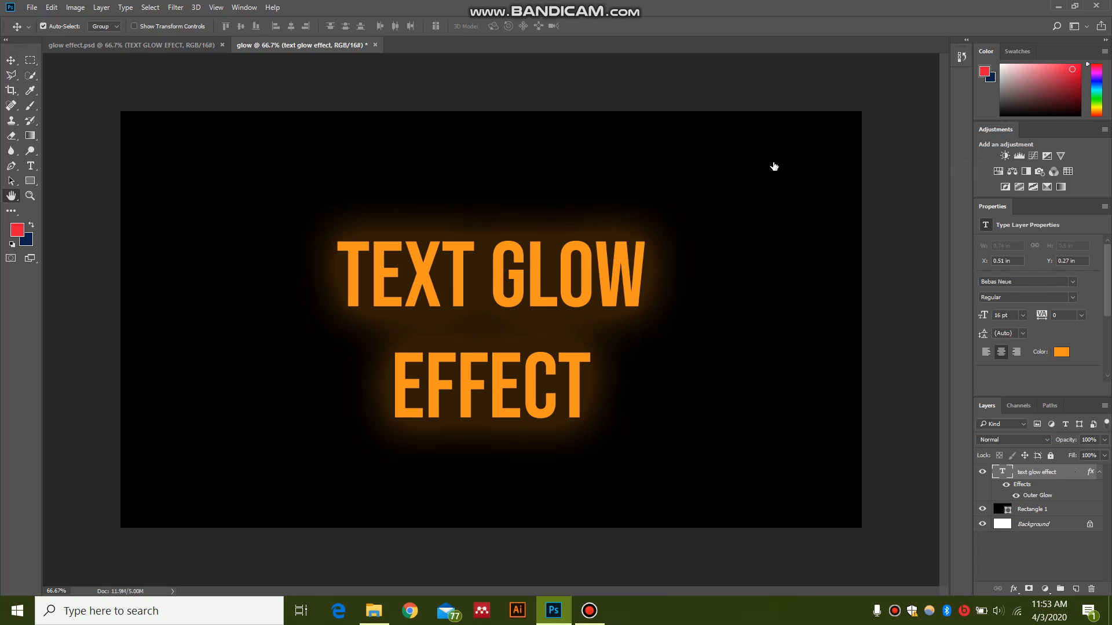
{"action": "left_click", "coordinate": [666, 370]}
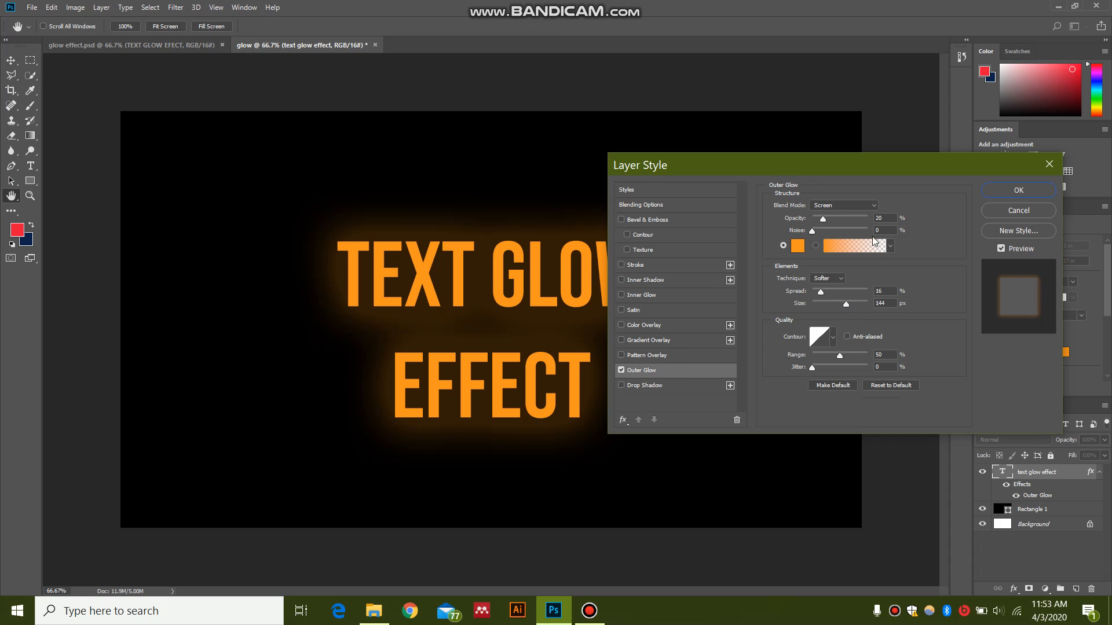
{"action": "left_click_drag", "start_coordinate": [822, 218], "coordinate": [845, 219]}
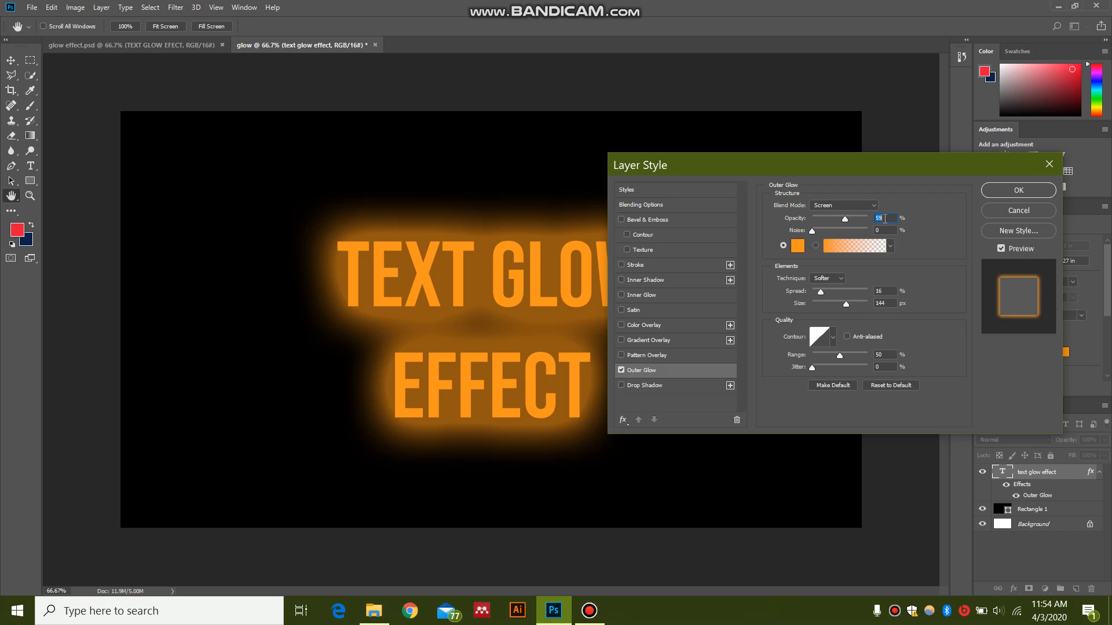
{"action": "type", "text": "3"}
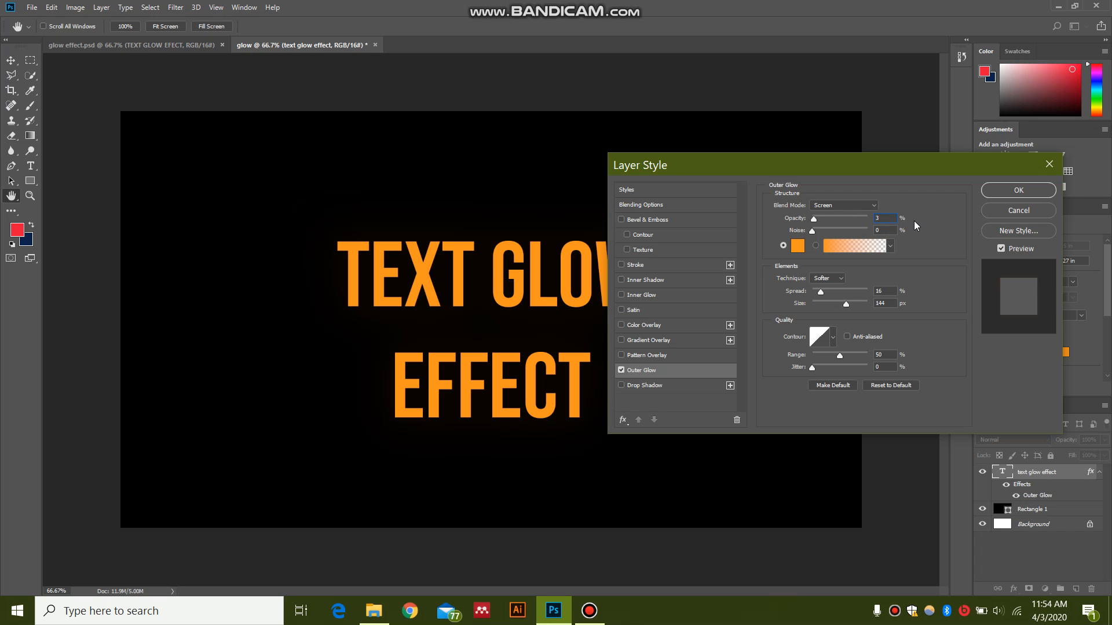
{"action": "type", "text": "0"}
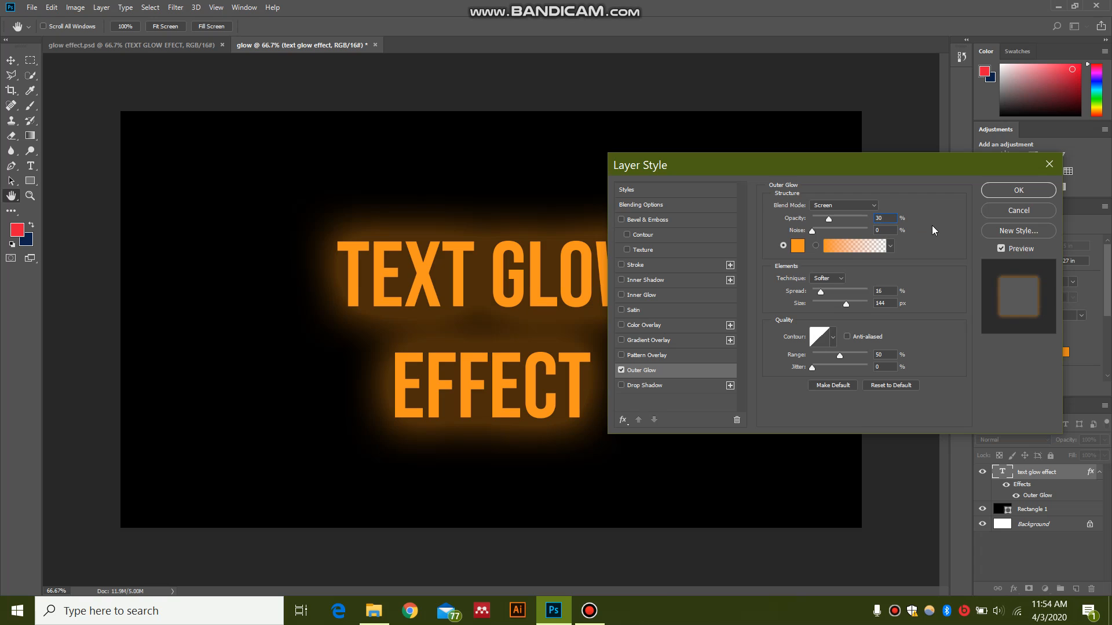
{"action": "left_click_drag", "start_coordinate": [893, 218], "coordinate": [871, 218]}
{"action": "type", "text": "20"}
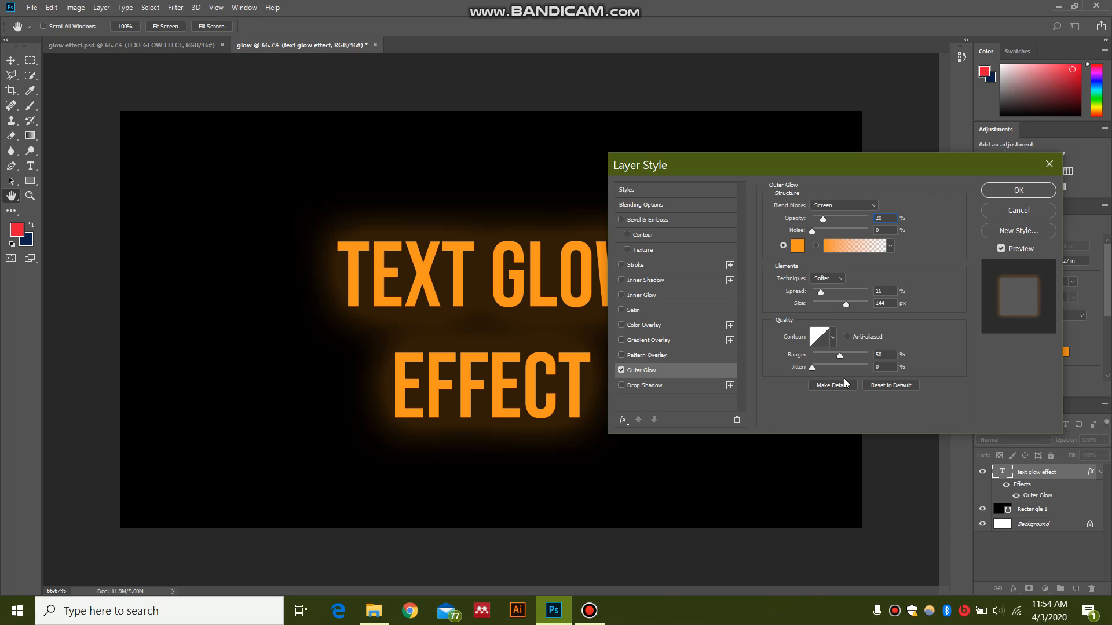
{"action": "left_click", "coordinate": [1010, 191]}
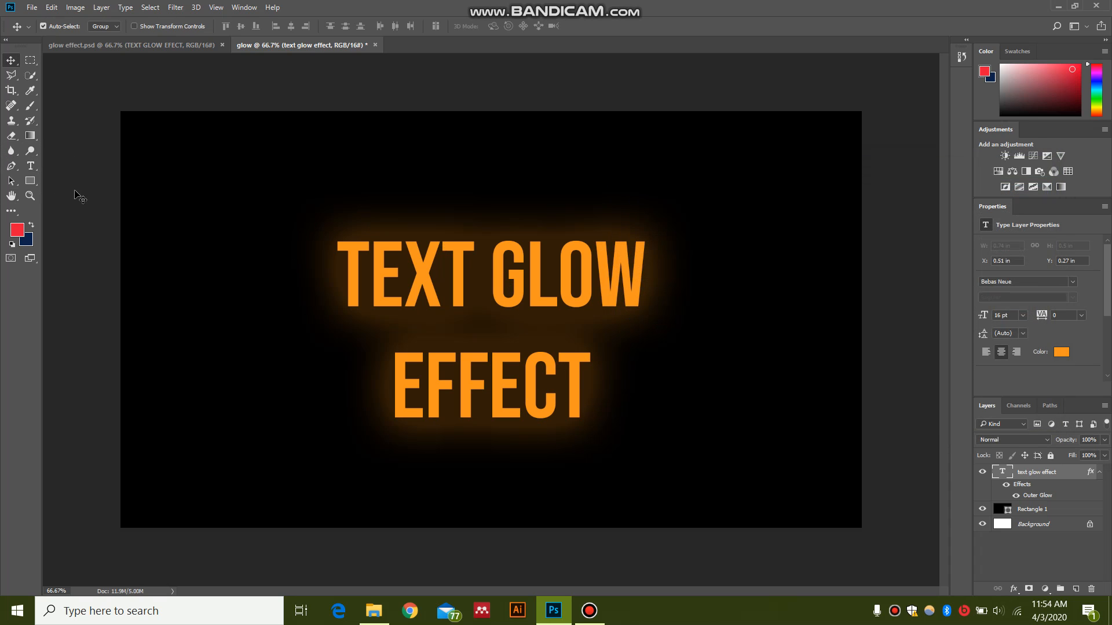
Step: Draw a rectangle about 140 by 89 px beside the word EFFECT, with a yellow-orange fill and no stroke
{"action": "left_click", "coordinate": [31, 181]}
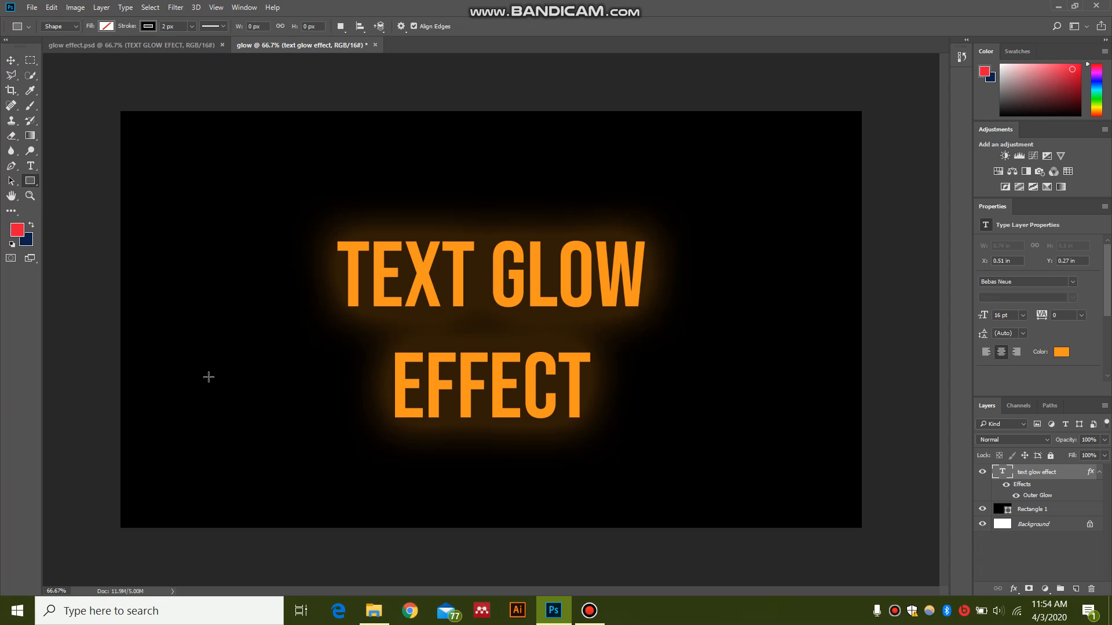
{"action": "left_click_drag", "start_coordinate": [205, 383], "coordinate": [259, 417]}
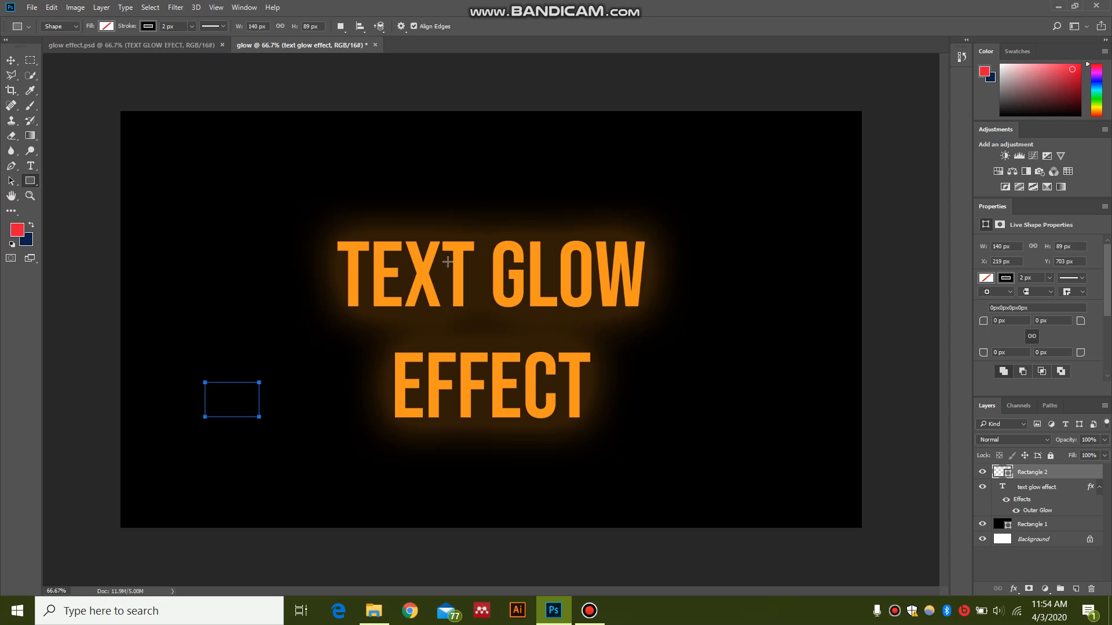
{"action": "left_click", "coordinate": [986, 278]}
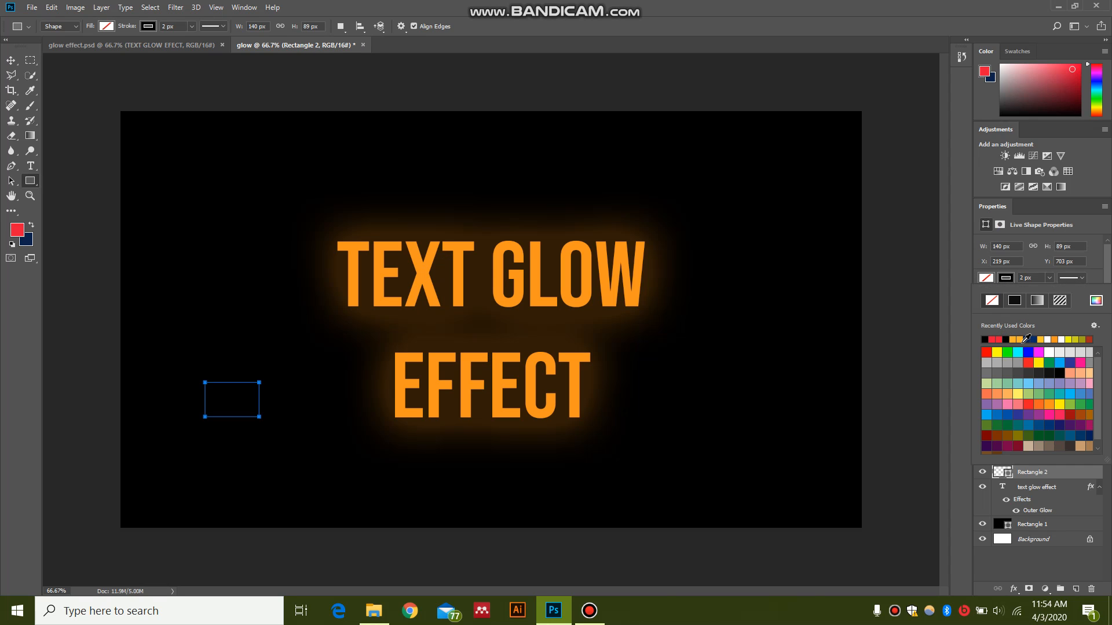
{"action": "left_click", "coordinate": [1021, 340]}
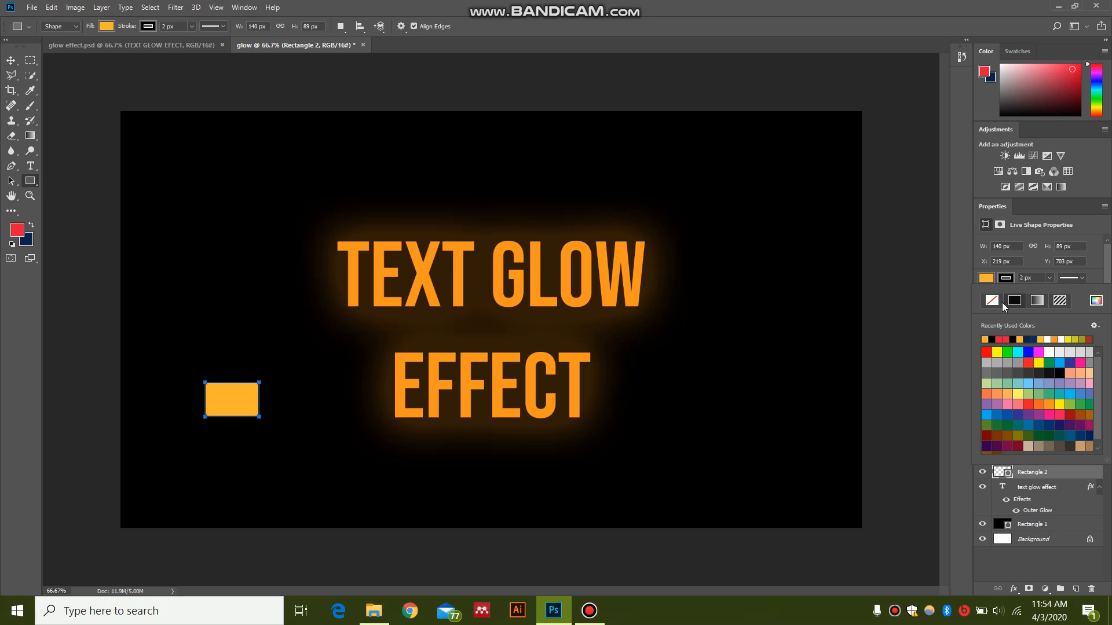
{"action": "left_click", "coordinate": [994, 302]}
{"action": "left_click", "coordinate": [1053, 555]}
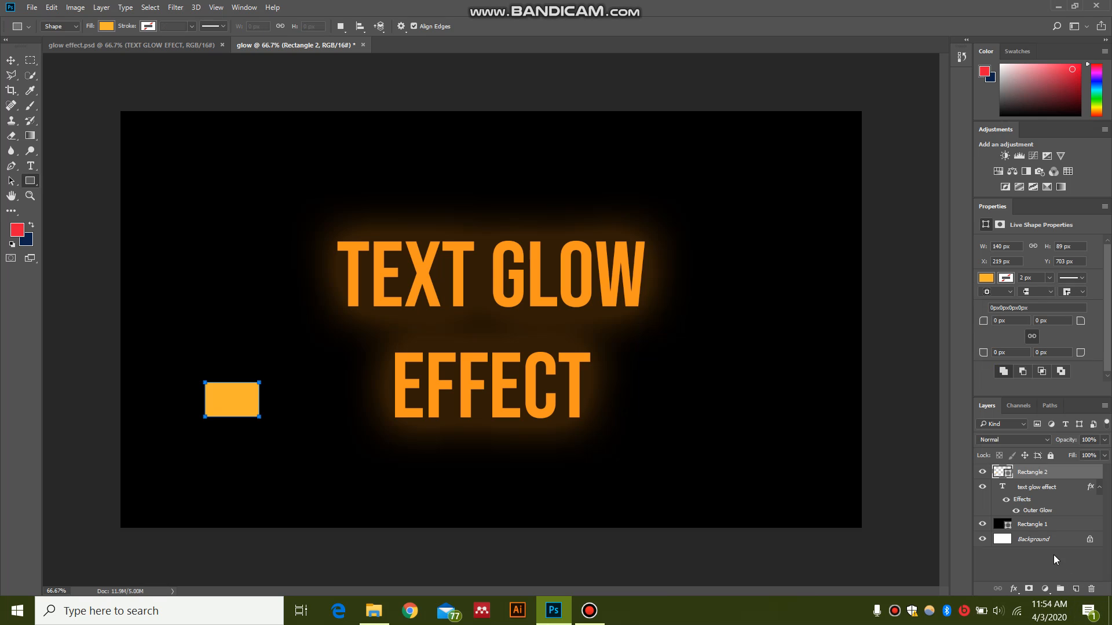
{"action": "left_click", "coordinate": [1054, 554]}
Step: Copy the layer style of the text glow effect layer and paste it onto the small orange rectangle's layer
{"action": "left_click", "coordinate": [1025, 471]}
{"action": "left_click", "coordinate": [1069, 490]}
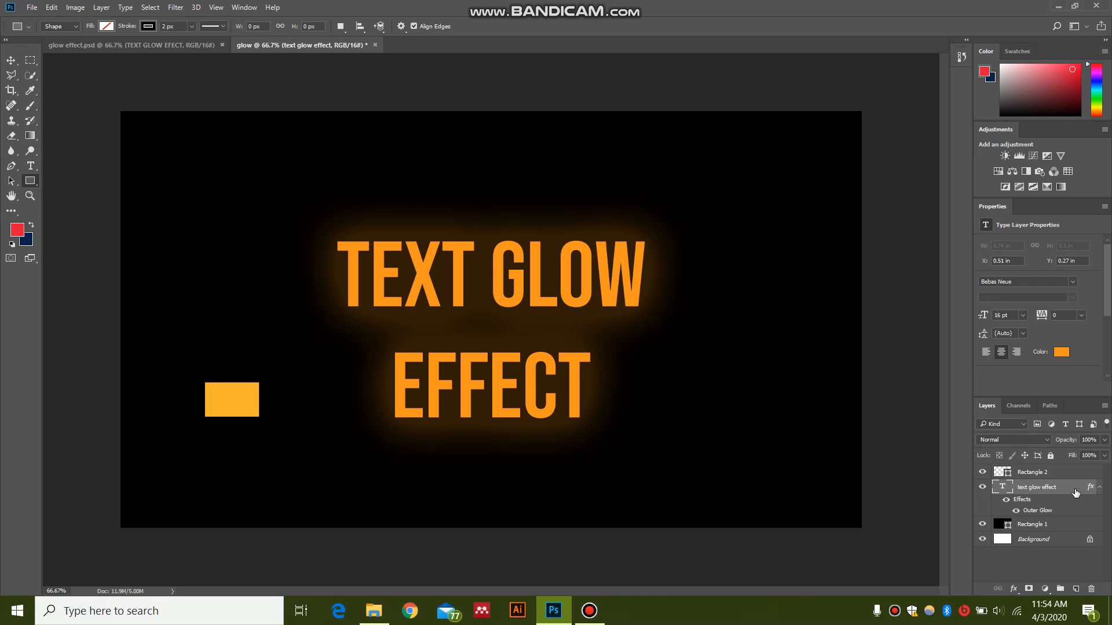
{"action": "right_click", "coordinate": [1071, 489]}
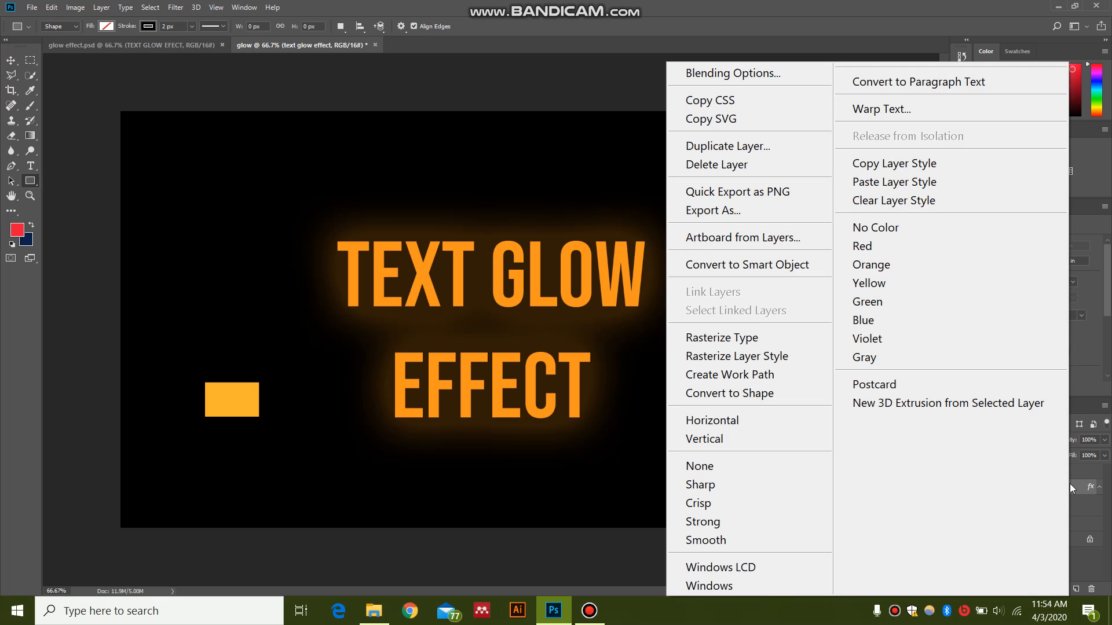
{"action": "left_click", "coordinate": [855, 165]}
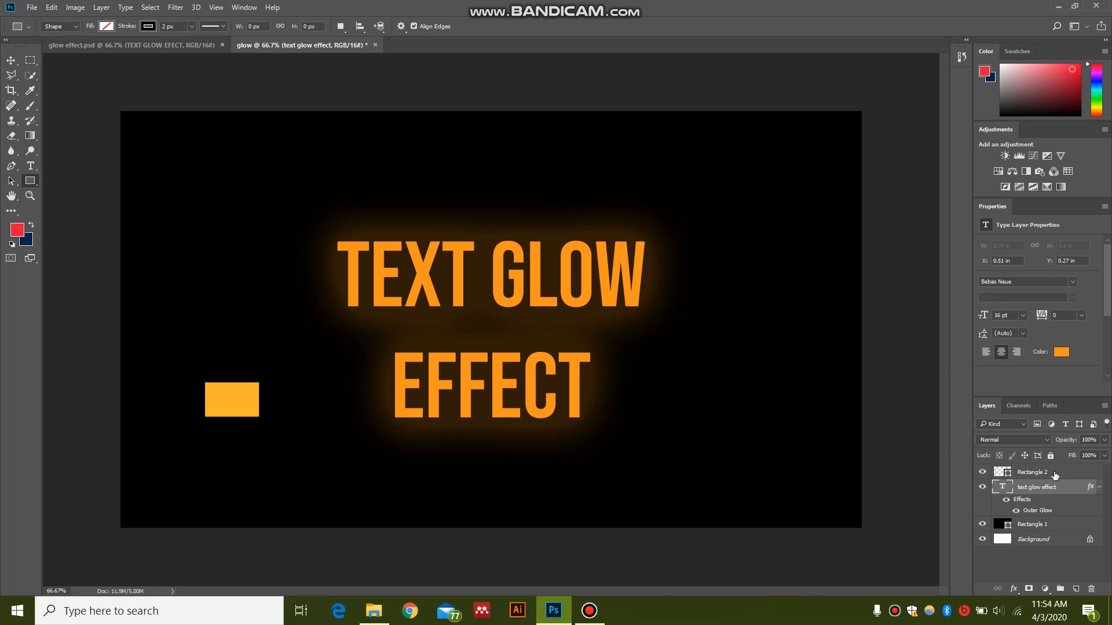
{"action": "left_click", "coordinate": [1071, 474]}
{"action": "right_click", "coordinate": [1071, 475]}
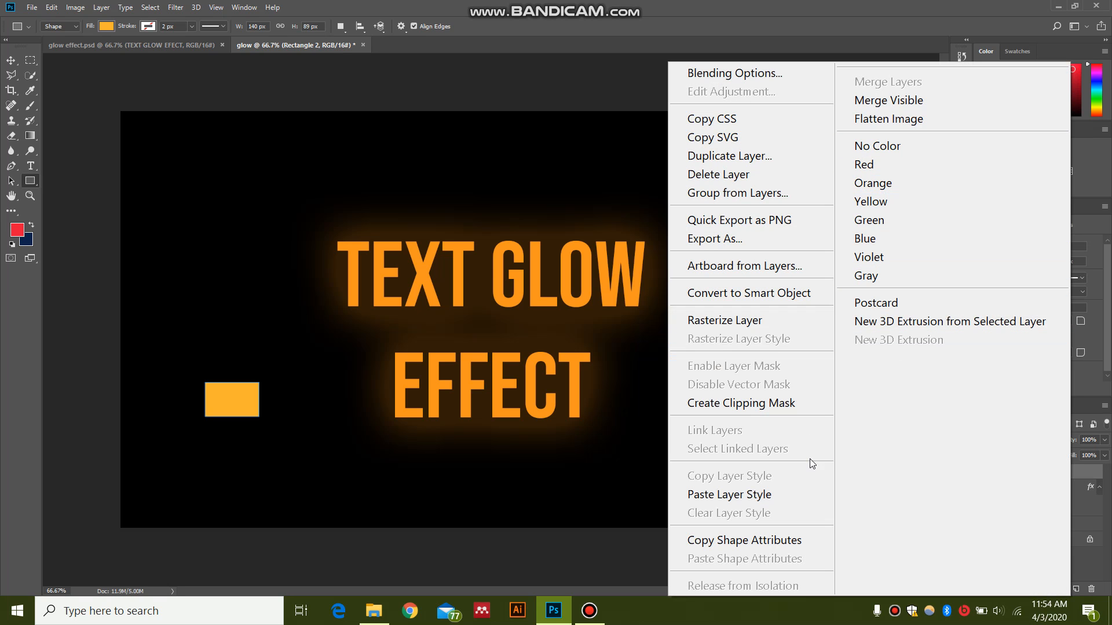
{"action": "left_click", "coordinate": [808, 491]}
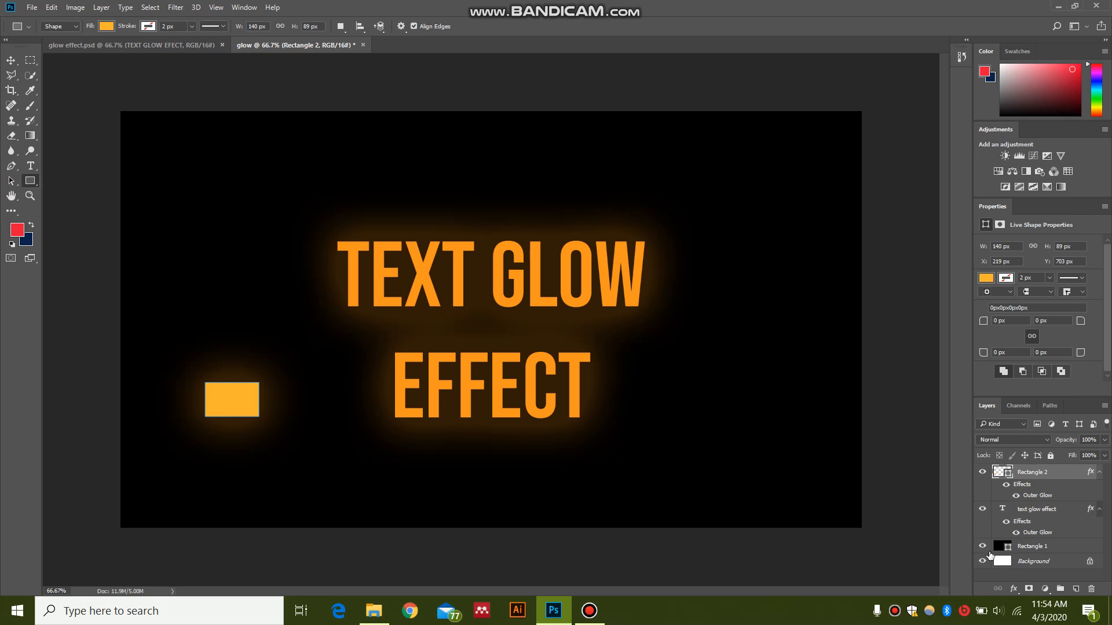
{"action": "left_click", "coordinate": [1003, 571]}
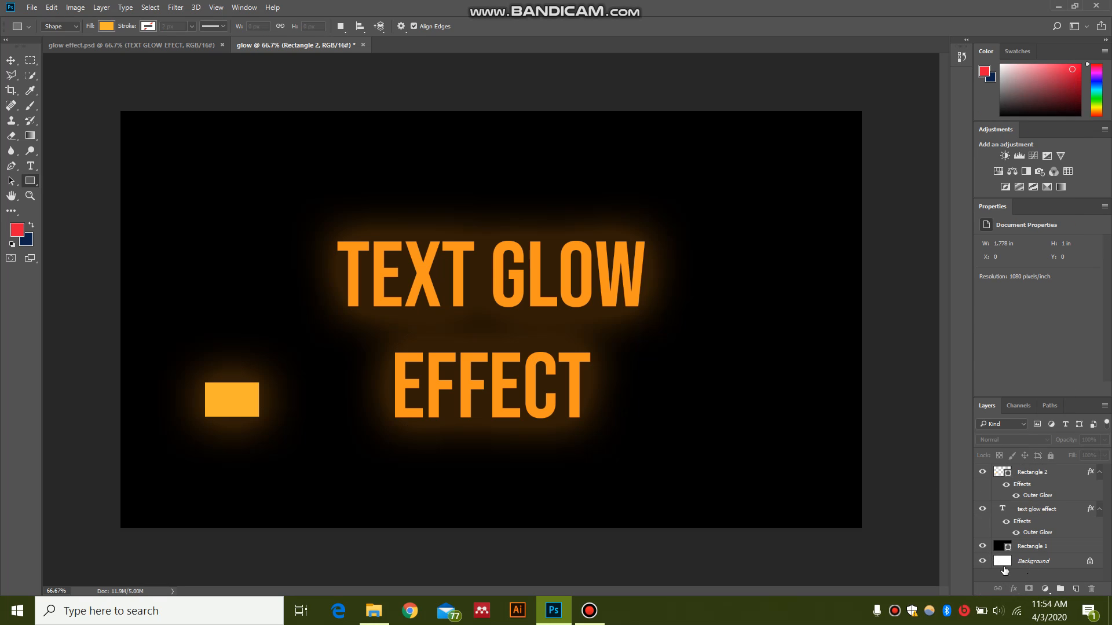
Step: Move the small glowing rectangle to the upper-right area of the canvas, at about X 1665 px, Y 191 px
{"action": "left_click", "coordinate": [999, 472]}
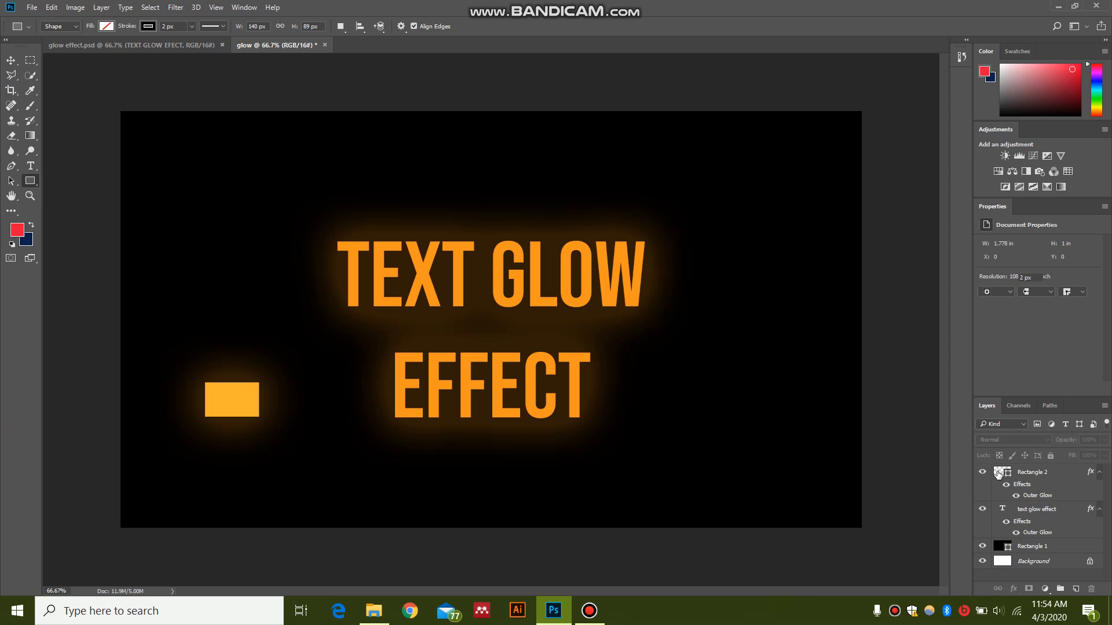
{"action": "key", "text": "v"}
{"action": "left_click_drag", "start_coordinate": [242, 412], "coordinate": [788, 209]}
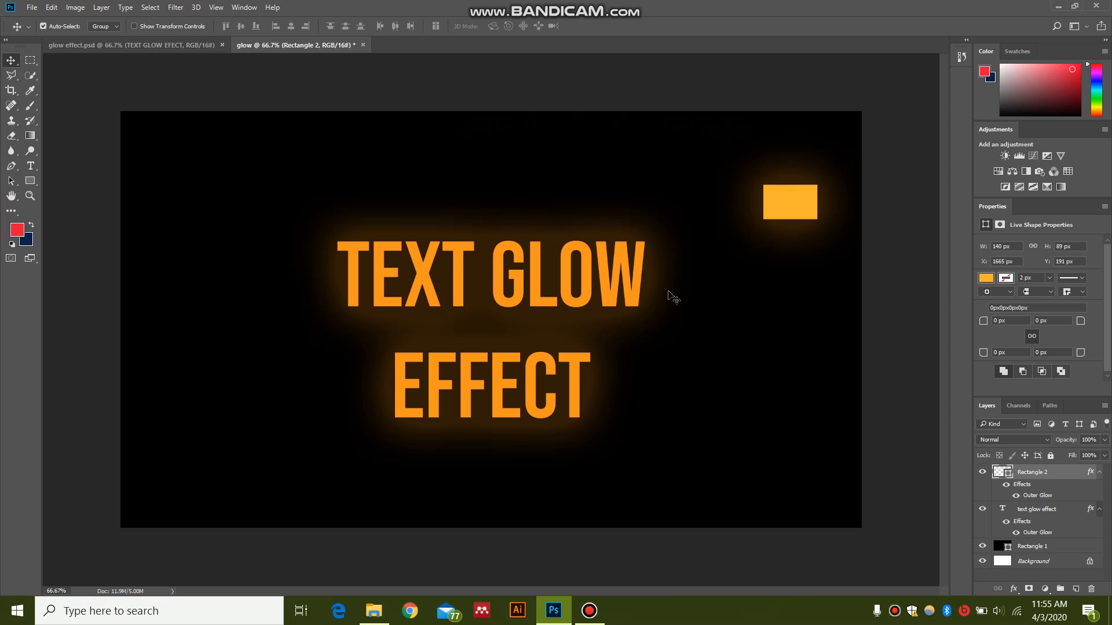